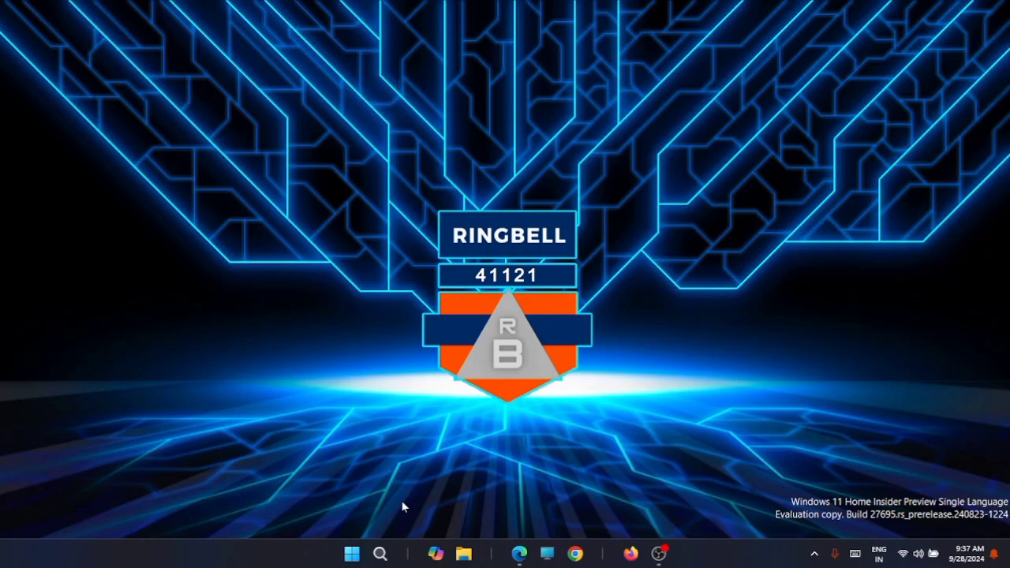
- Open the System Properties dialog by running sysdm.cpl from the Run window
{"action": "left_click", "coordinate": [352, 554]}
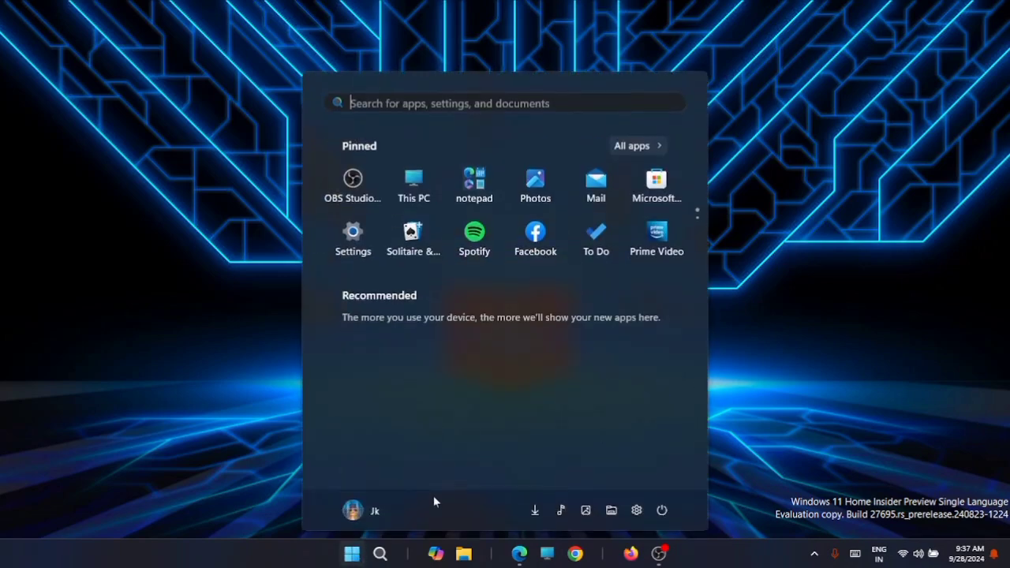
{"action": "left_click", "coordinate": [439, 107]}
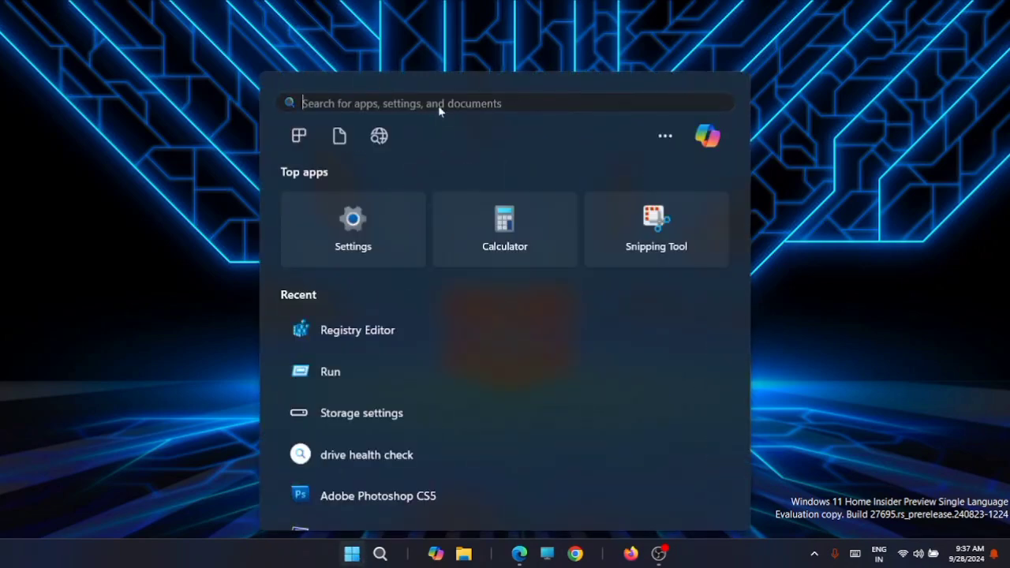
{"action": "type", "text": "run"}
{"action": "left_click", "coordinate": [512, 220]}
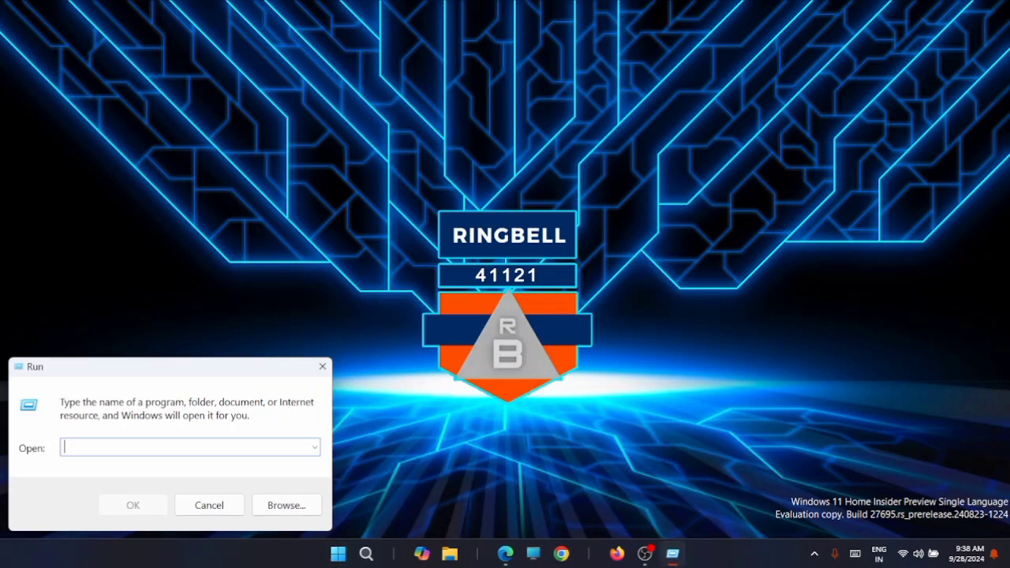
{"action": "type", "text": "sysdm.cpl"}
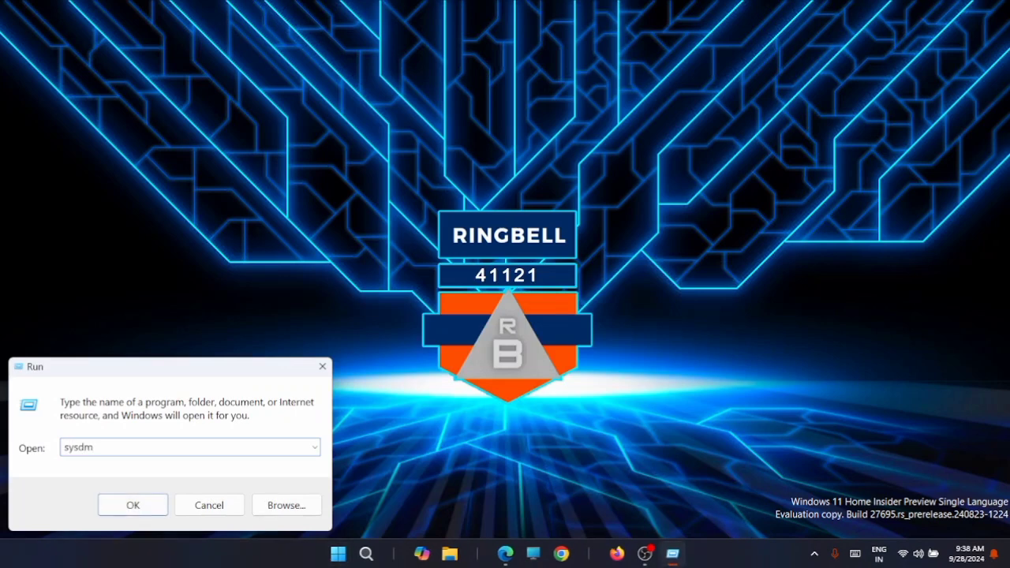
{"action": "key", "text": "Return"}
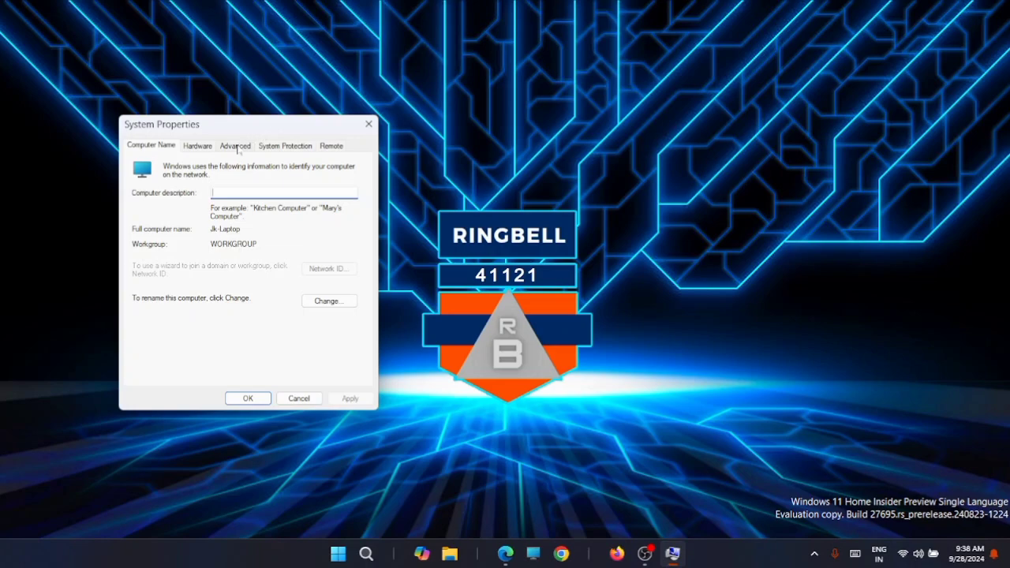
- Set the Windows performance visual effects to "Adjust for best performance", apply the change, and close System Properties
{"action": "left_click", "coordinate": [237, 147]}
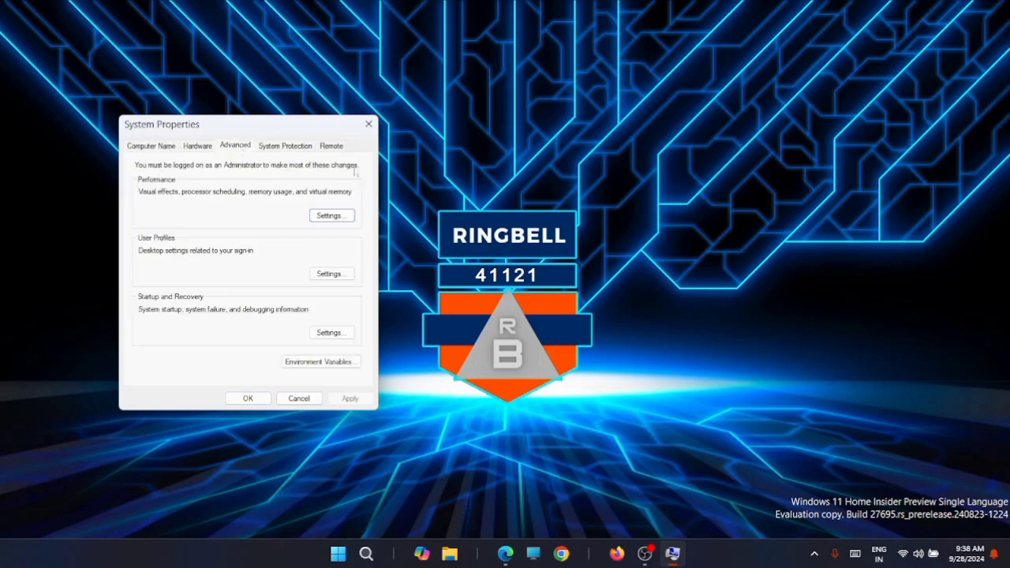
{"action": "left_click", "coordinate": [338, 220]}
{"action": "left_click_drag", "start_coordinate": [284, 175], "coordinate": [391, 166]}
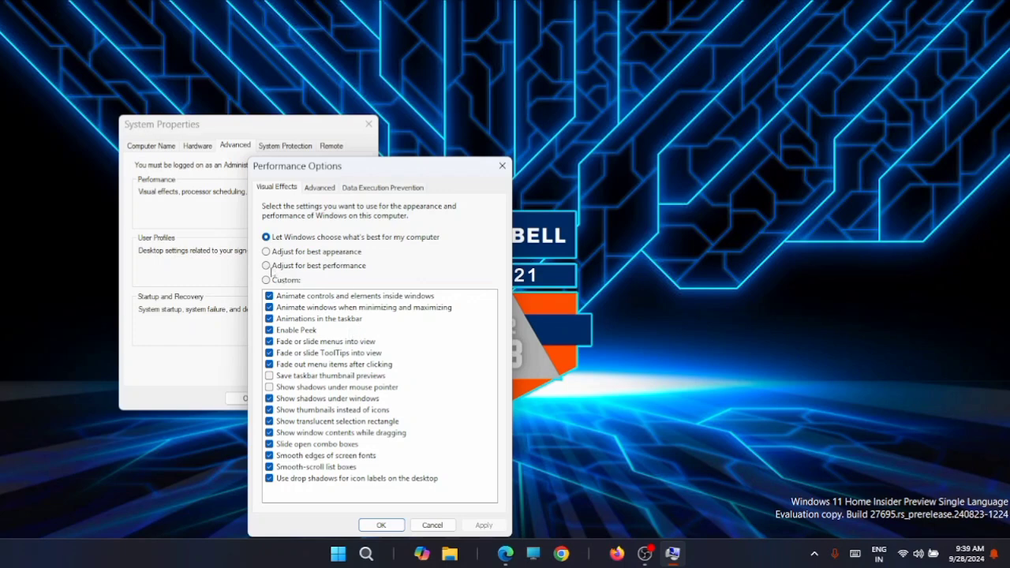
{"action": "left_click", "coordinate": [267, 266]}
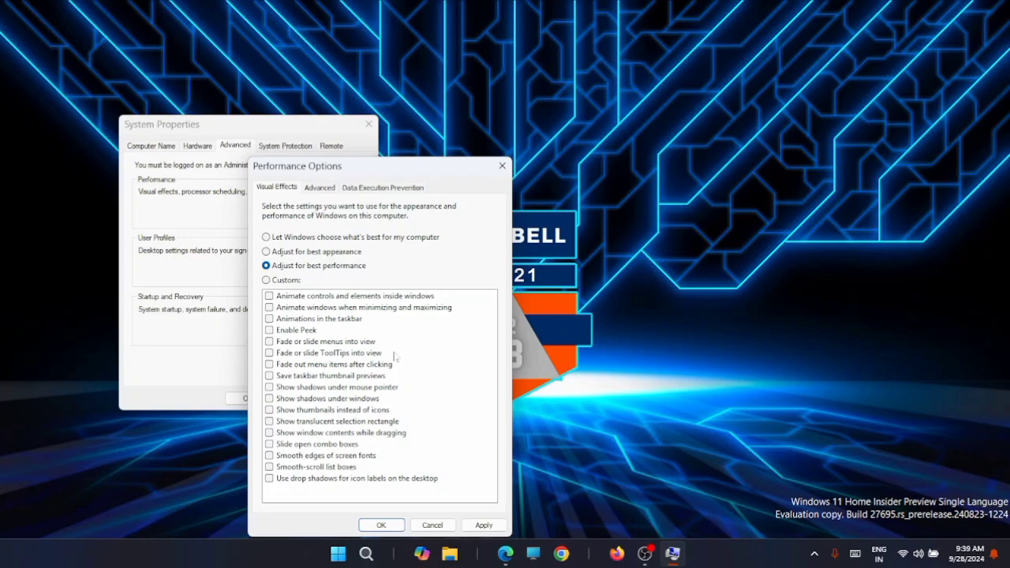
{"action": "left_click", "coordinate": [486, 527]}
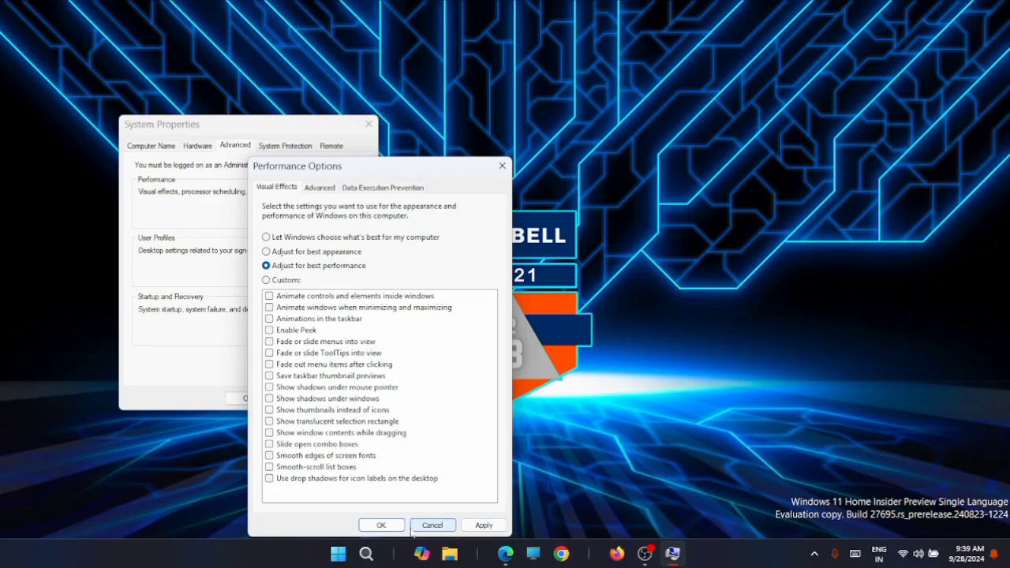
{"action": "left_click", "coordinate": [381, 525]}
{"action": "left_click", "coordinate": [368, 124]}
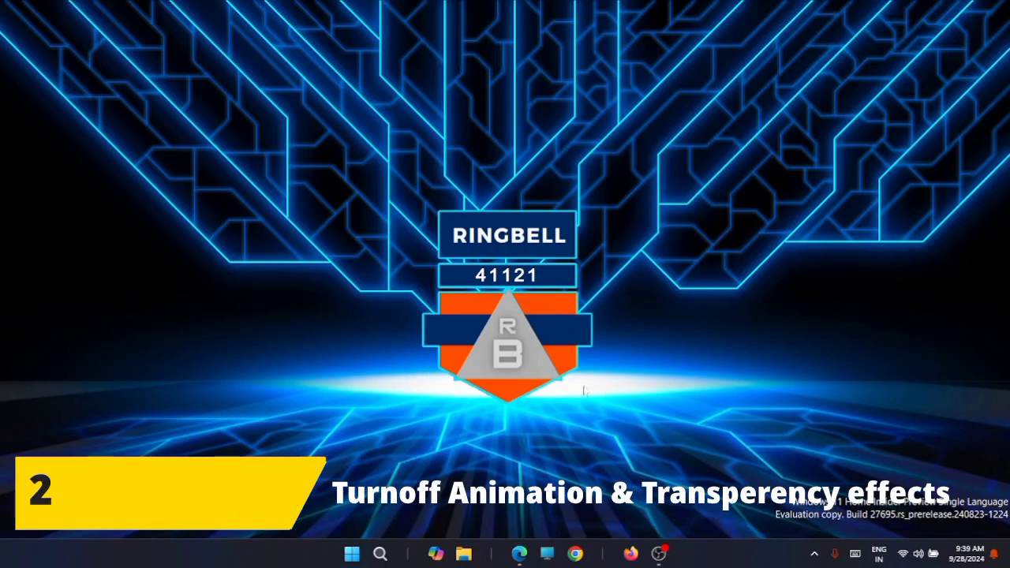
- Turn off Transparency effects and Animation effects in the Accessibility visual effects settings, and minimize Settings
{"action": "left_click", "coordinate": [352, 554]}
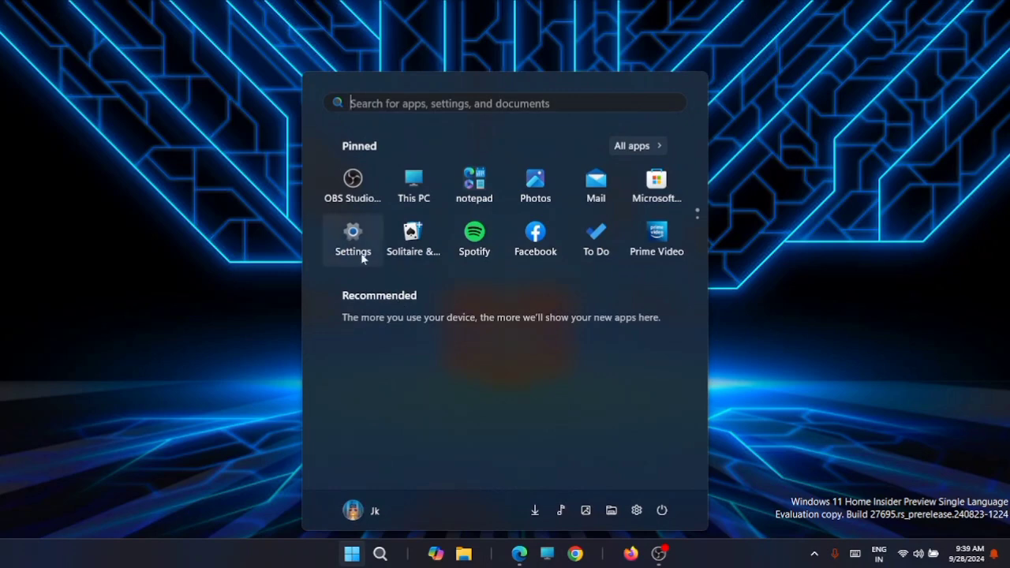
{"action": "left_click", "coordinate": [353, 241]}
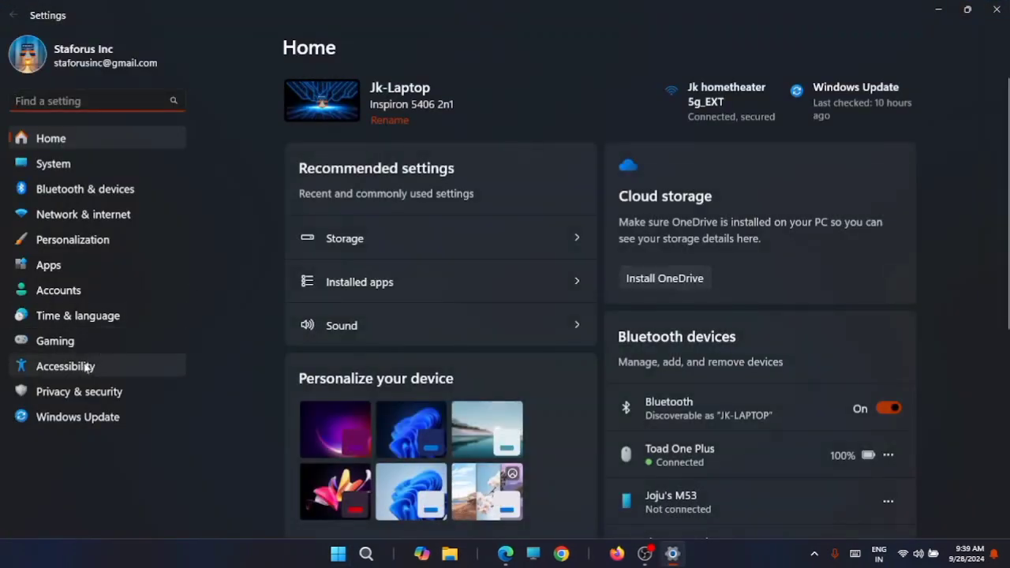
{"action": "left_click", "coordinate": [85, 367]}
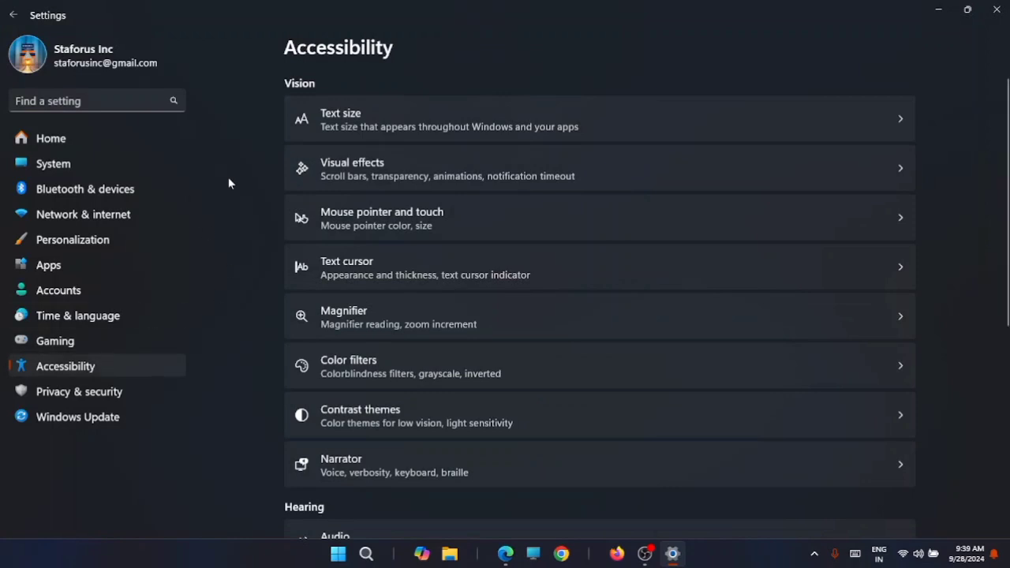
{"action": "left_click", "coordinate": [568, 174]}
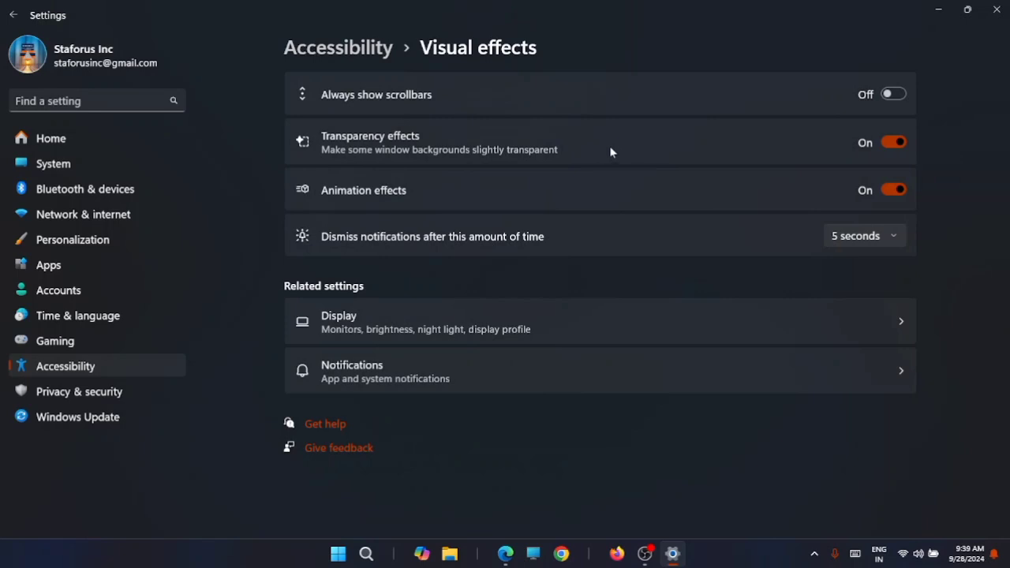
{"action": "left_click", "coordinate": [901, 142]}
{"action": "left_click", "coordinate": [896, 189]}
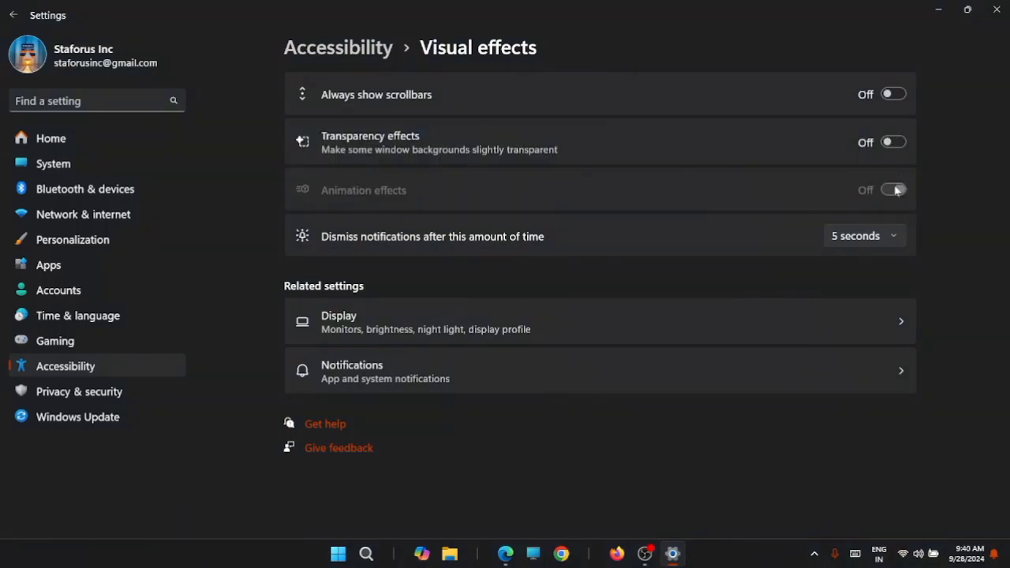
{"action": "left_click", "coordinate": [938, 10]}
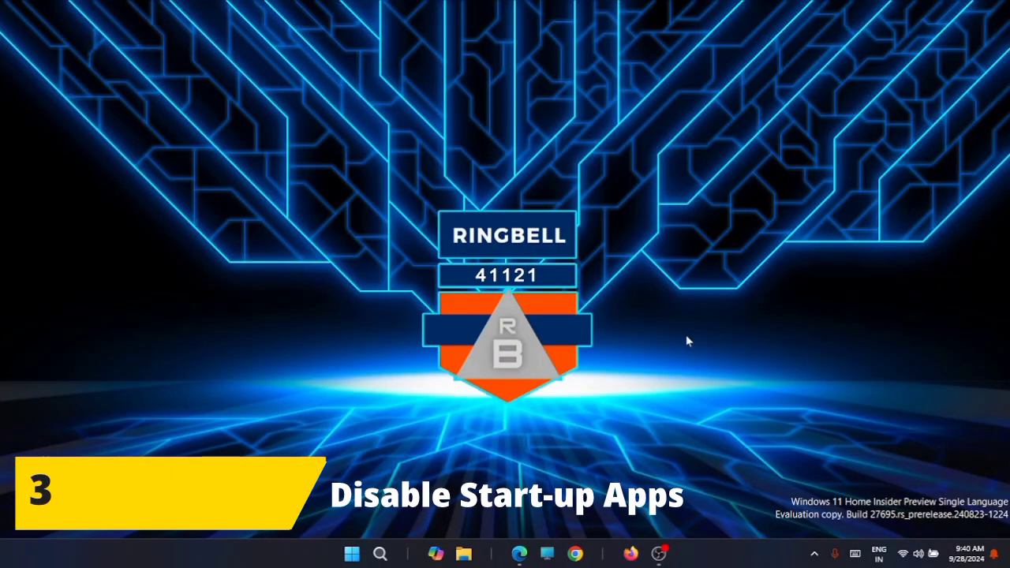
- Review the startup apps in Task Manager, view the available actions for Phone Link, and close Task Manager
{"action": "right_click", "coordinate": [352, 554]}
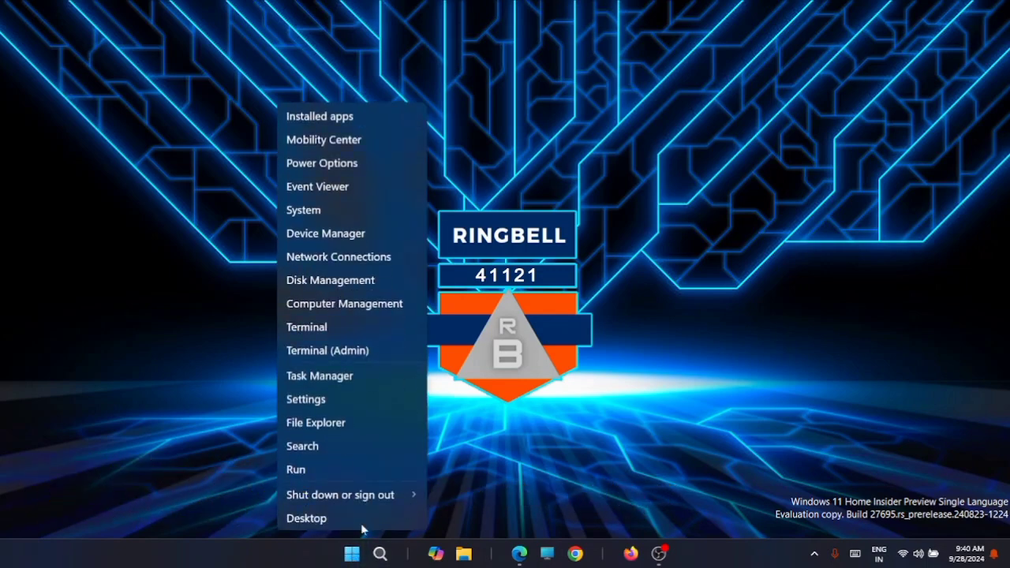
{"action": "left_click", "coordinate": [354, 374]}
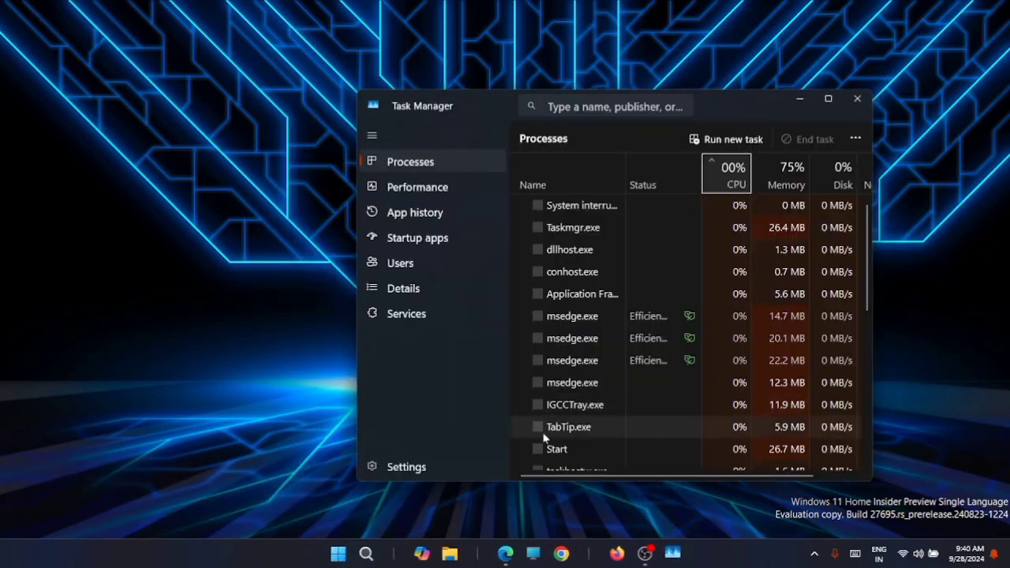
{"action": "left_click", "coordinate": [463, 239]}
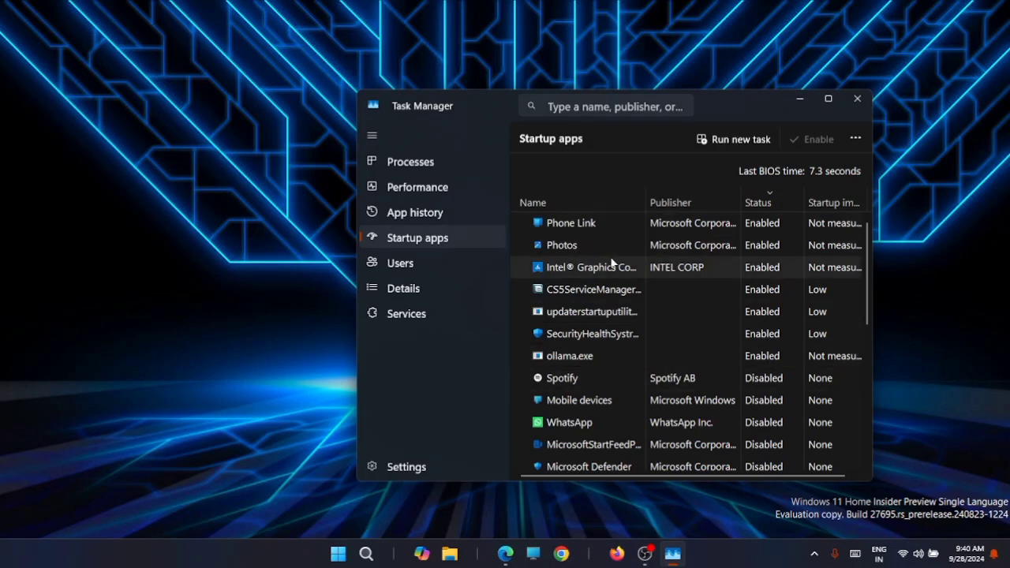
{"action": "right_click", "coordinate": [762, 227]}
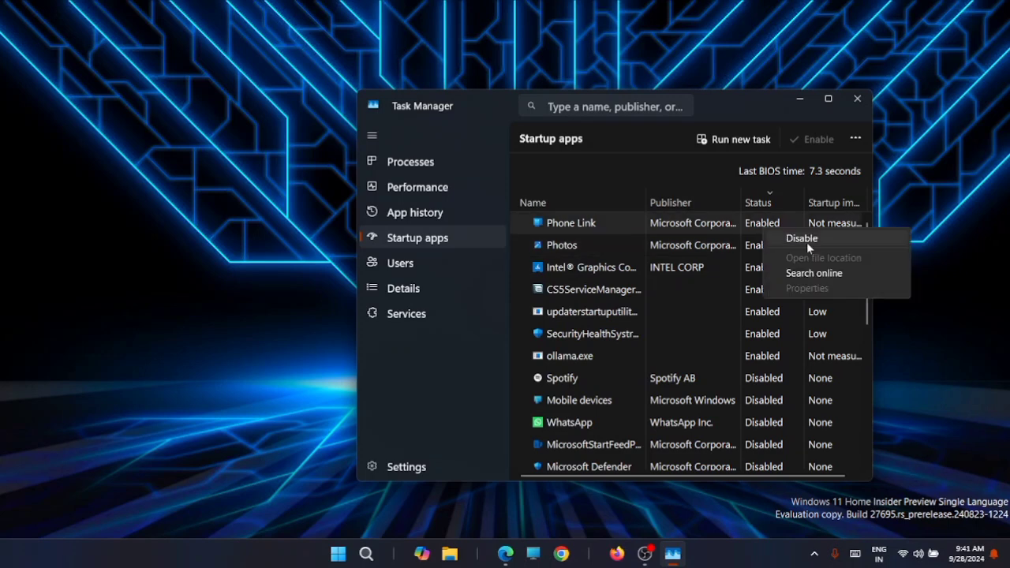
{"action": "left_click", "coordinate": [856, 99]}
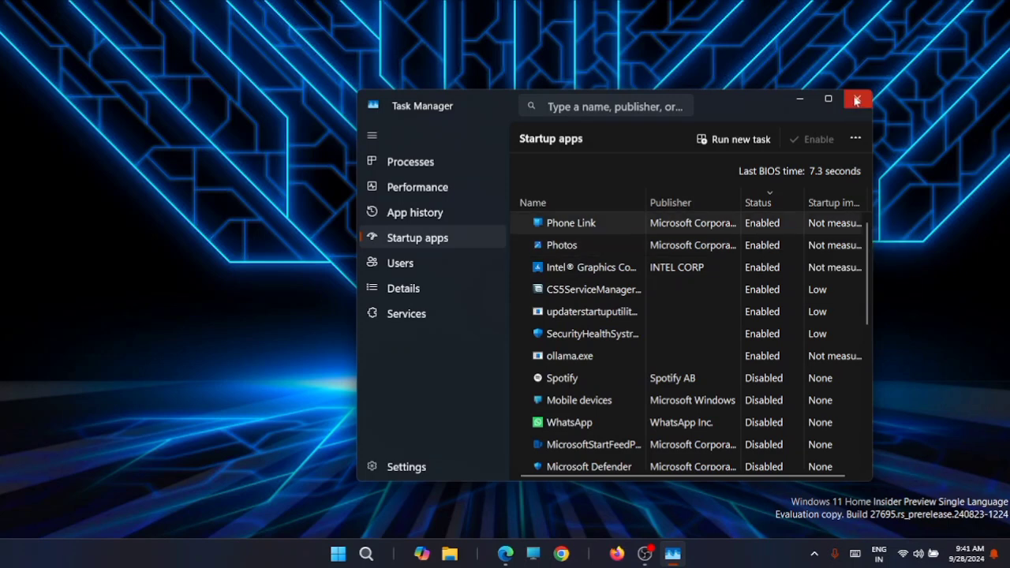
{"action": "left_click", "coordinate": [857, 99]}
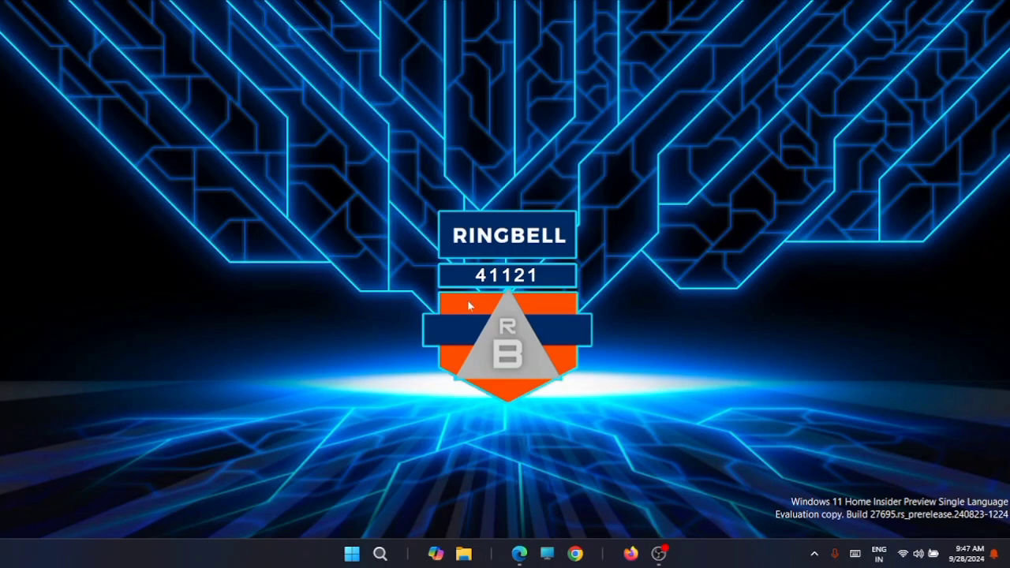
- Open Task Manager's process list and check whether Efficiency mode can be applied to the Microsoft Edge process
{"action": "right_click", "coordinate": [352, 554]}
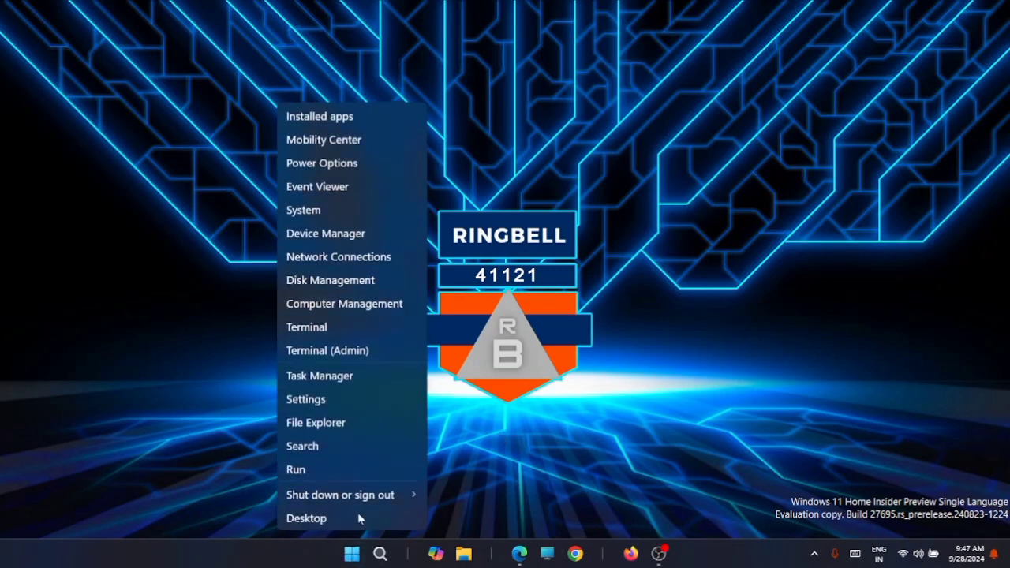
{"action": "left_click", "coordinate": [338, 376]}
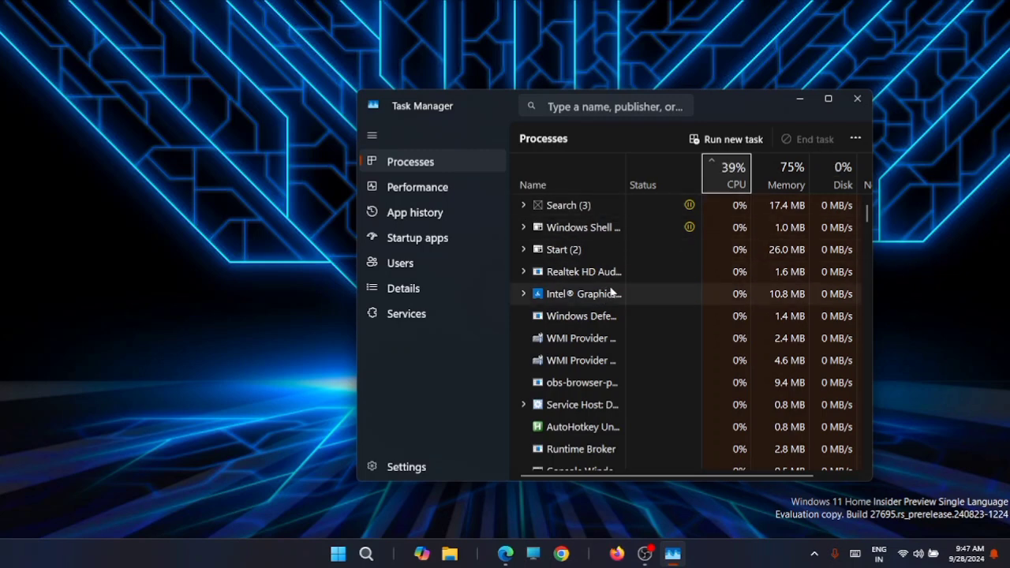
{"action": "scroll", "coordinate": [607, 310], "scroll_direction": "down", "scroll_amount": 2}
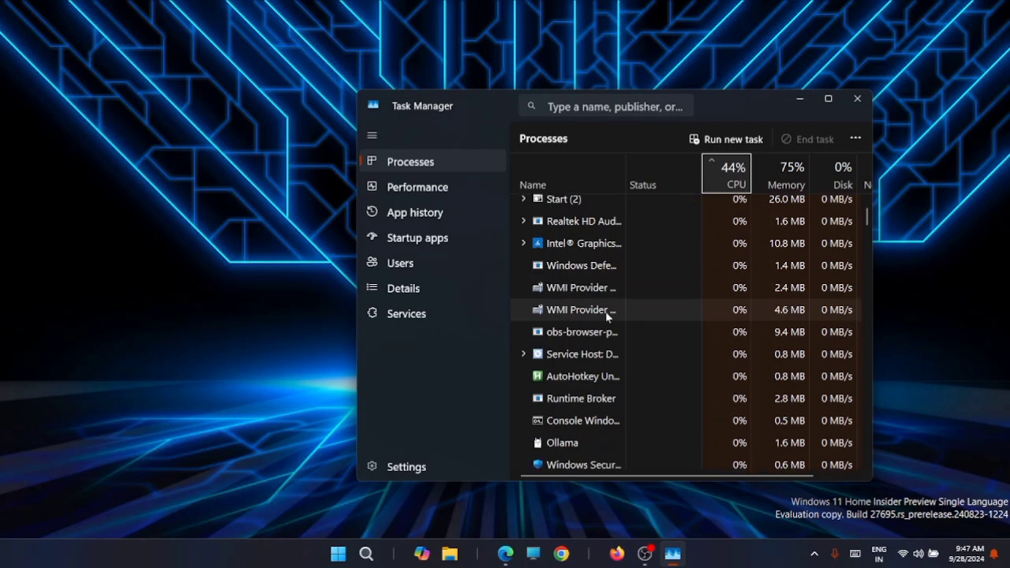
{"action": "scroll", "coordinate": [607, 316], "scroll_direction": "down", "scroll_amount": 15}
{"action": "left_click", "coordinate": [591, 298]}
{"action": "scroll", "coordinate": [590, 306], "scroll_direction": "down", "scroll_amount": 2}
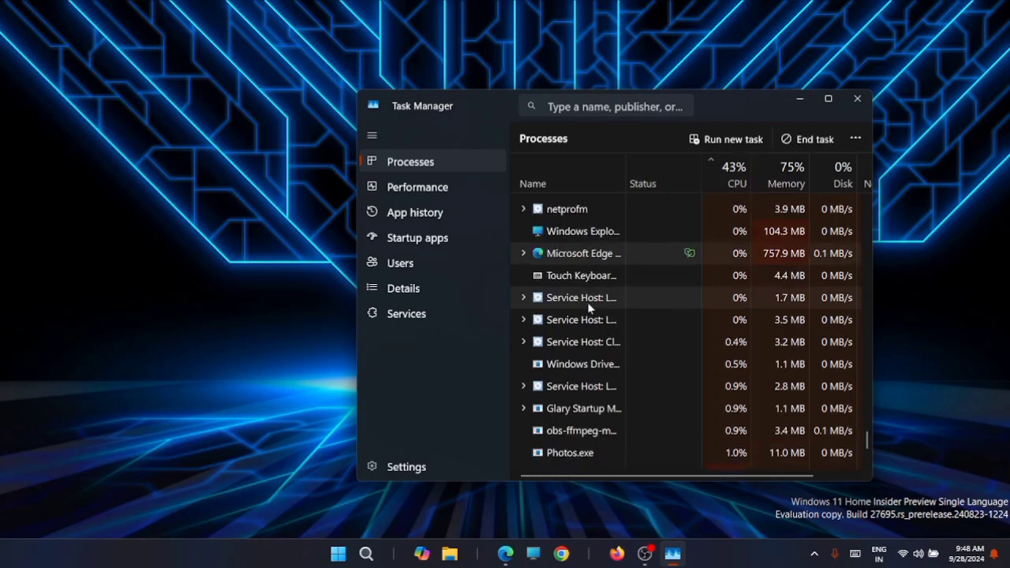
{"action": "left_click", "coordinate": [855, 139]}
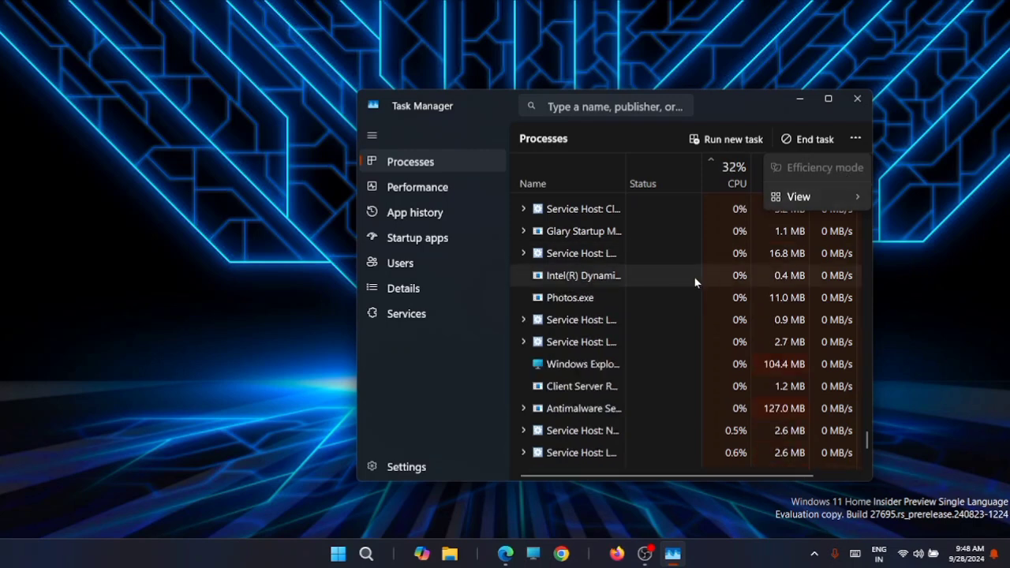
{"action": "left_click", "coordinate": [576, 325]}
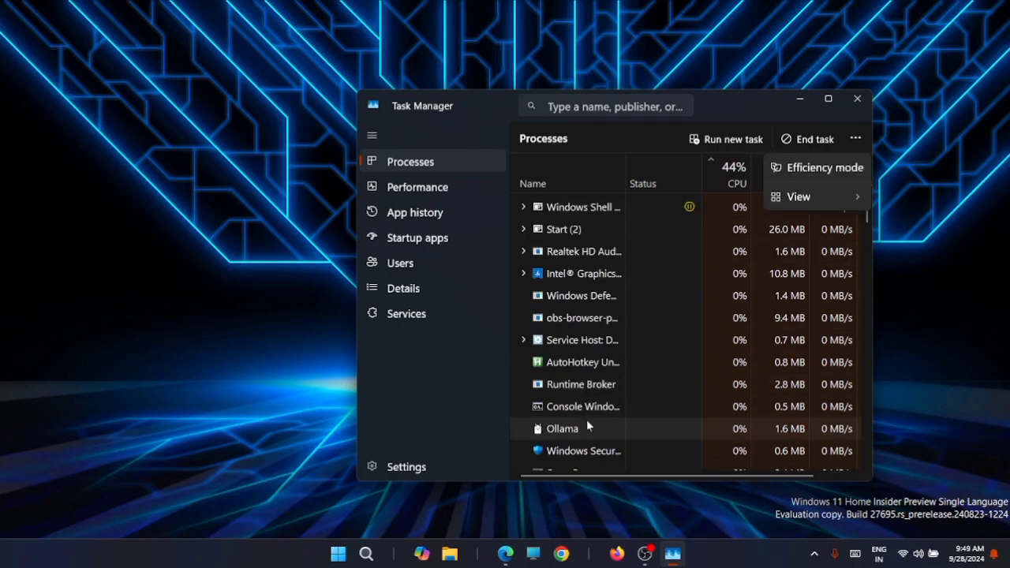
- Turn on Efficiency mode for the Ollama process, confirm it, and close Task Manager
{"action": "left_click", "coordinate": [582, 428]}
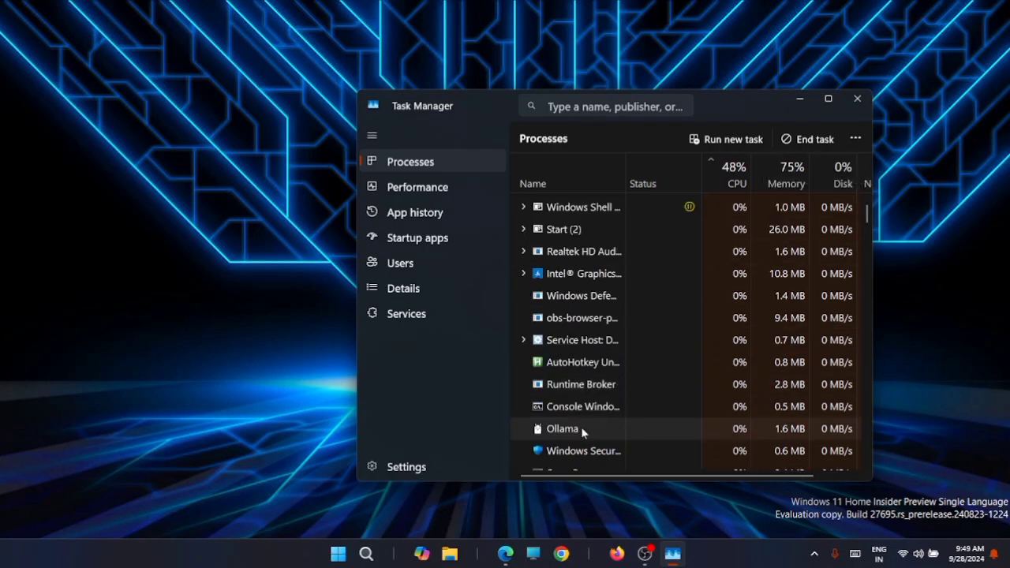
{"action": "left_click", "coordinate": [854, 140]}
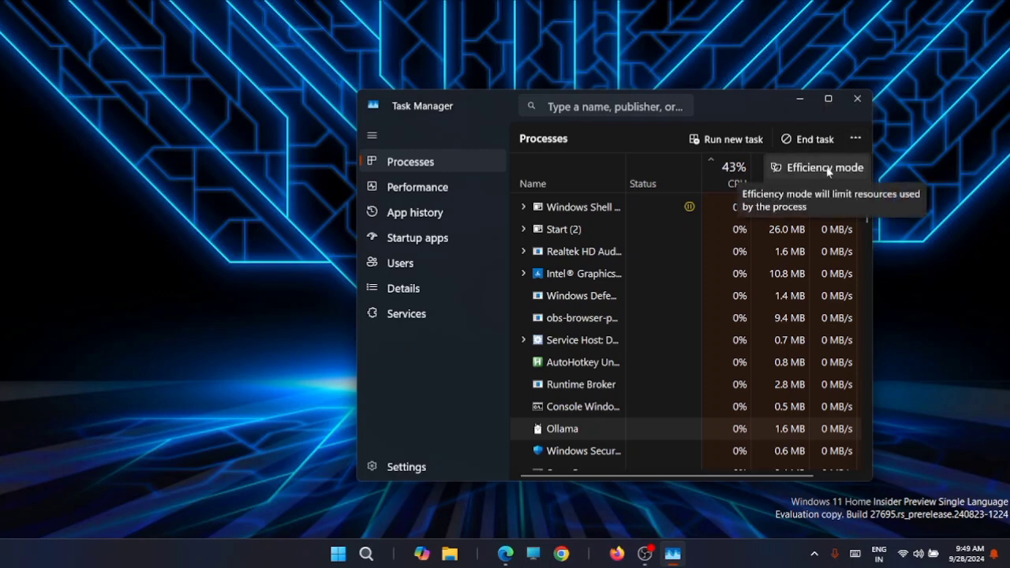
{"action": "left_click", "coordinate": [826, 167]}
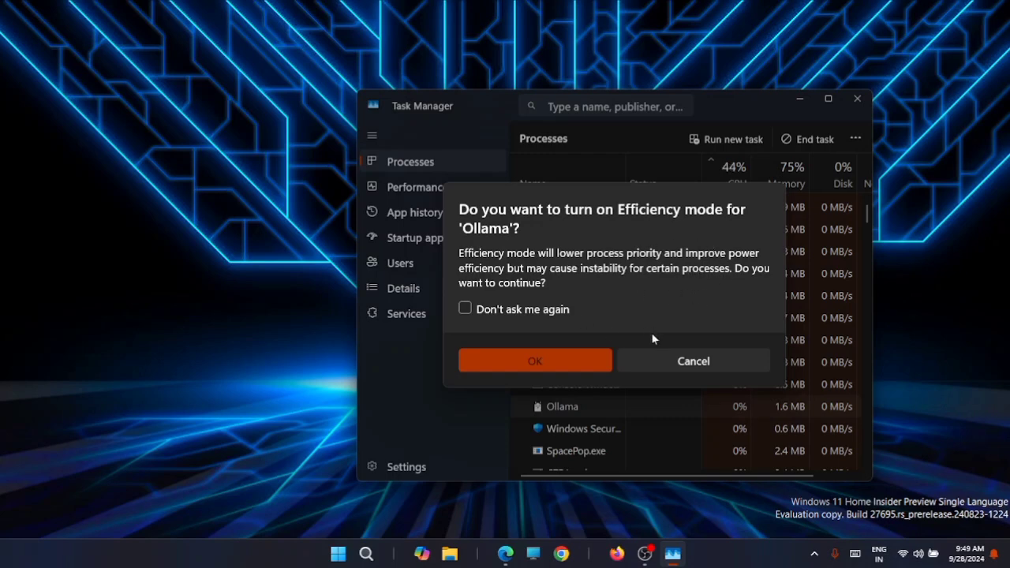
{"action": "left_click", "coordinate": [536, 357]}
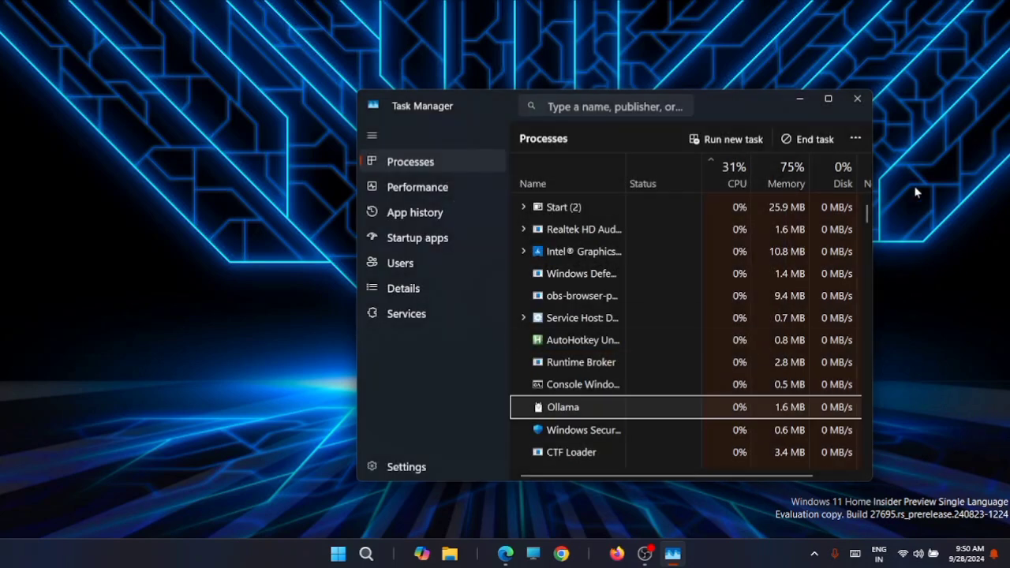
{"action": "left_click", "coordinate": [855, 106]}
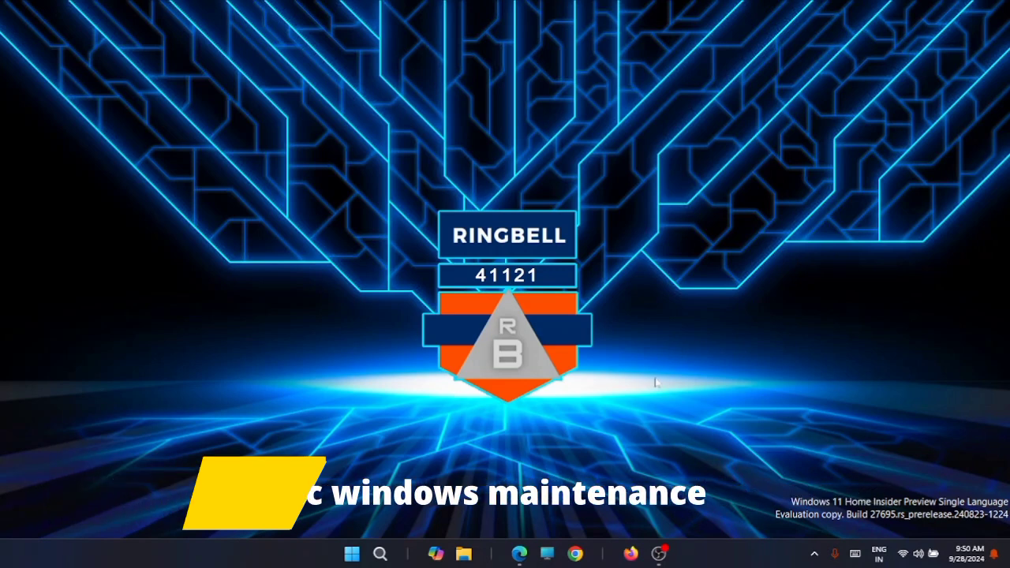
- Open Control Panel's Security and Maintenance page and expand the Maintenance section
{"action": "left_click", "coordinate": [352, 554]}
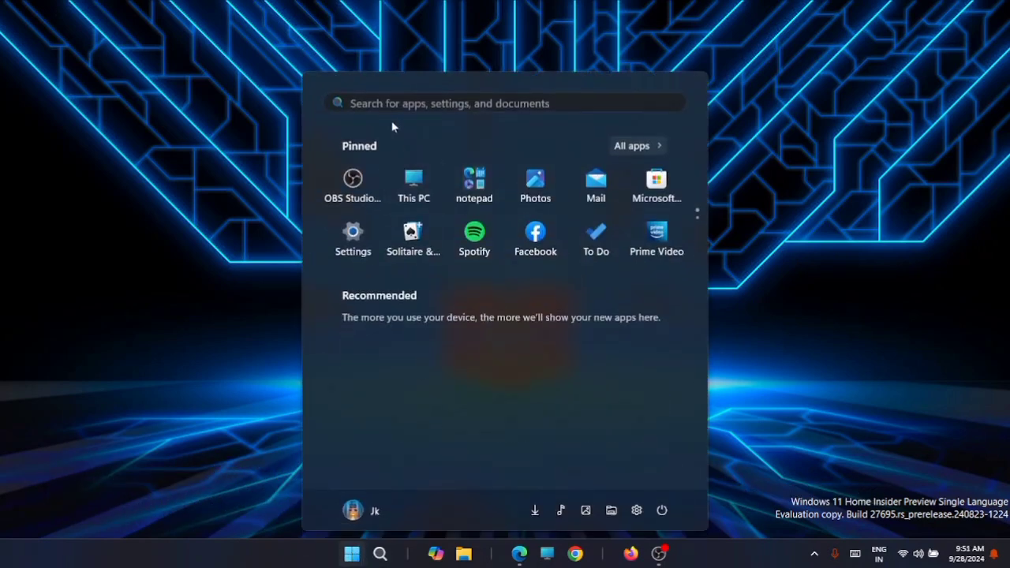
{"action": "left_click", "coordinate": [388, 103]}
{"action": "type", "text": "co"}
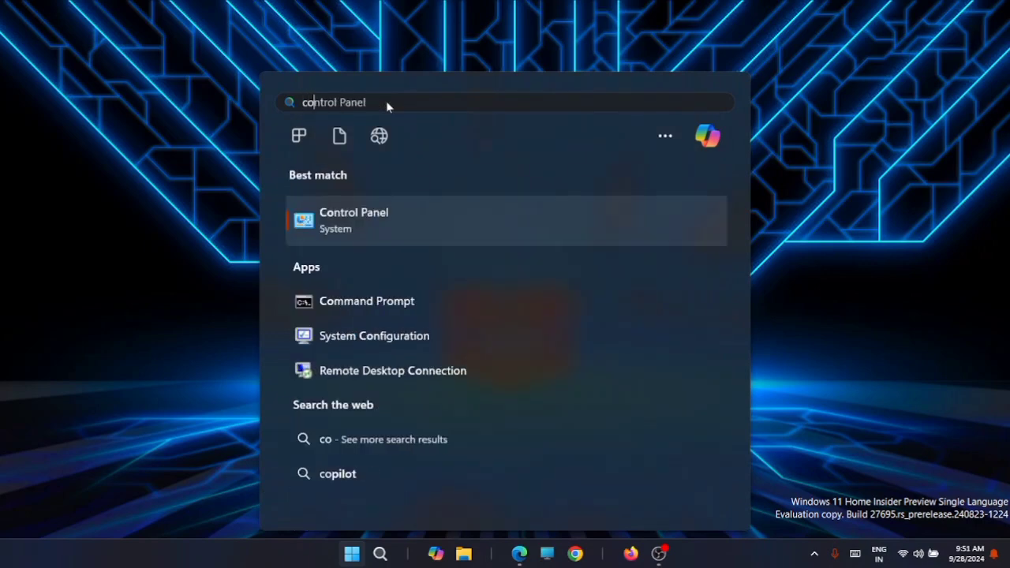
{"action": "left_click", "coordinate": [367, 232]}
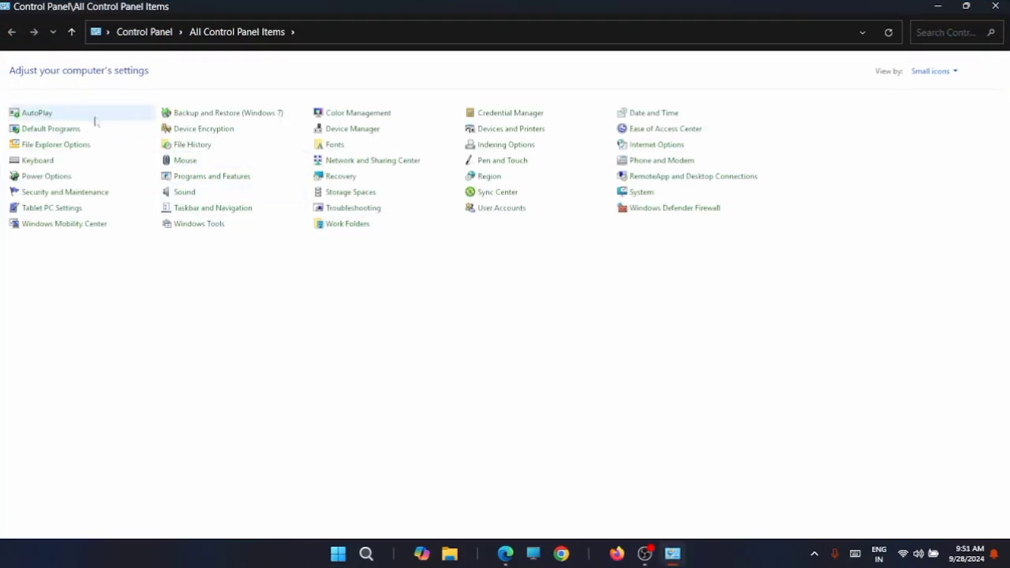
{"action": "left_click", "coordinate": [80, 194]}
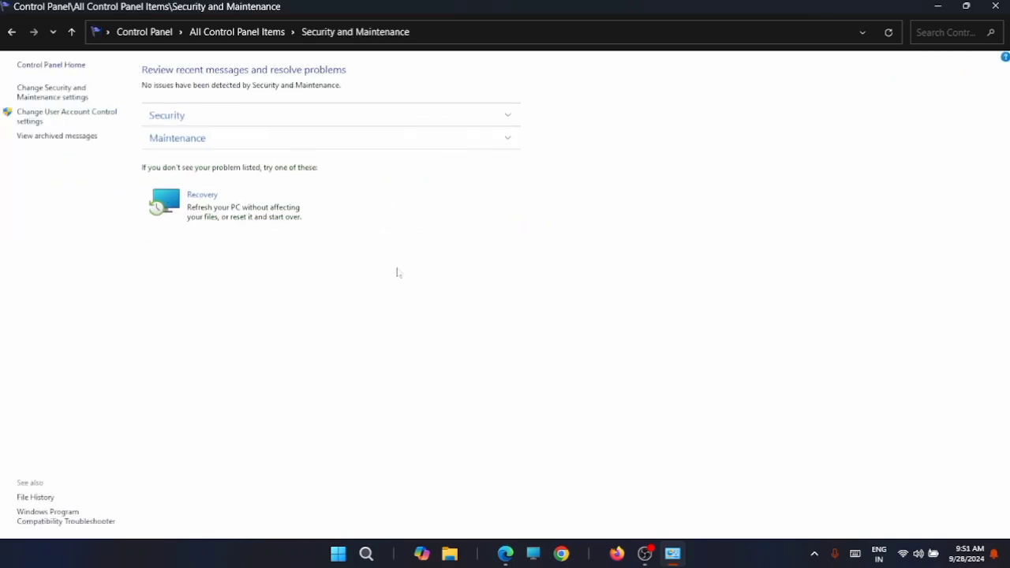
{"action": "left_click", "coordinate": [490, 142]}
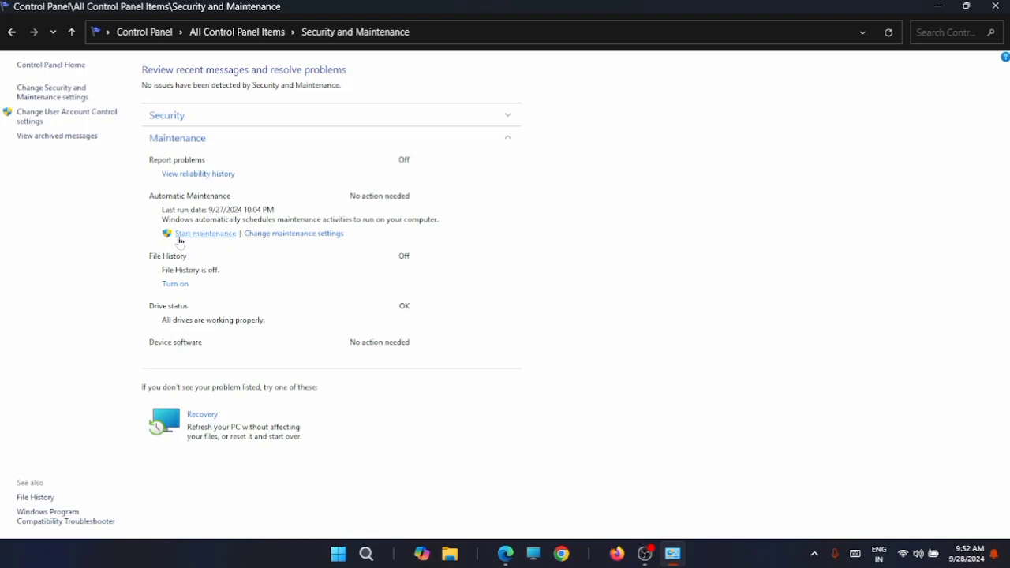
- Open the Automatic Maintenance settings, review the daily run time, and close Control Panel
{"action": "left_click", "coordinate": [295, 235]}
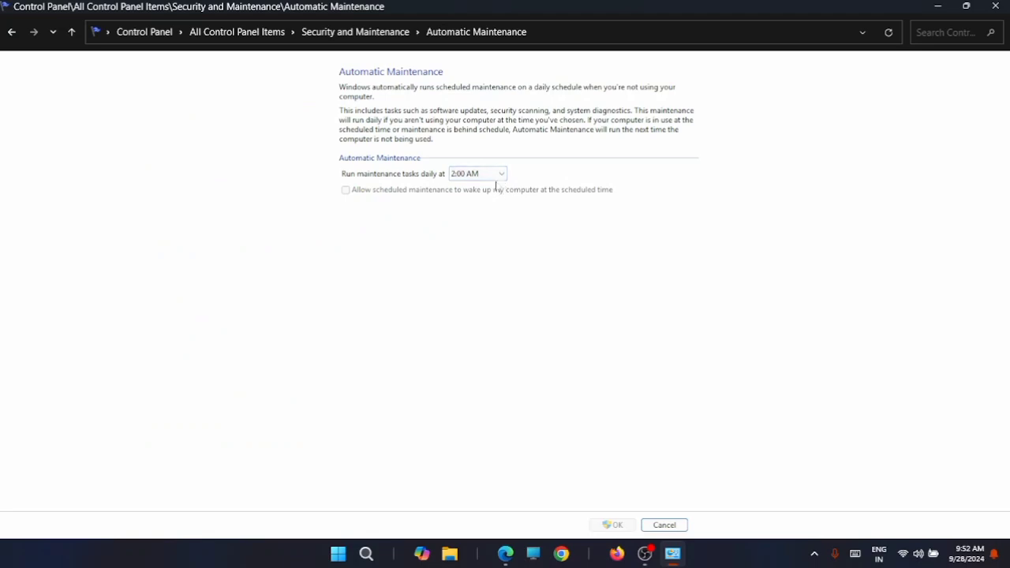
{"action": "key", "text": "7"}
{"action": "left_click", "coordinate": [993, 9]}
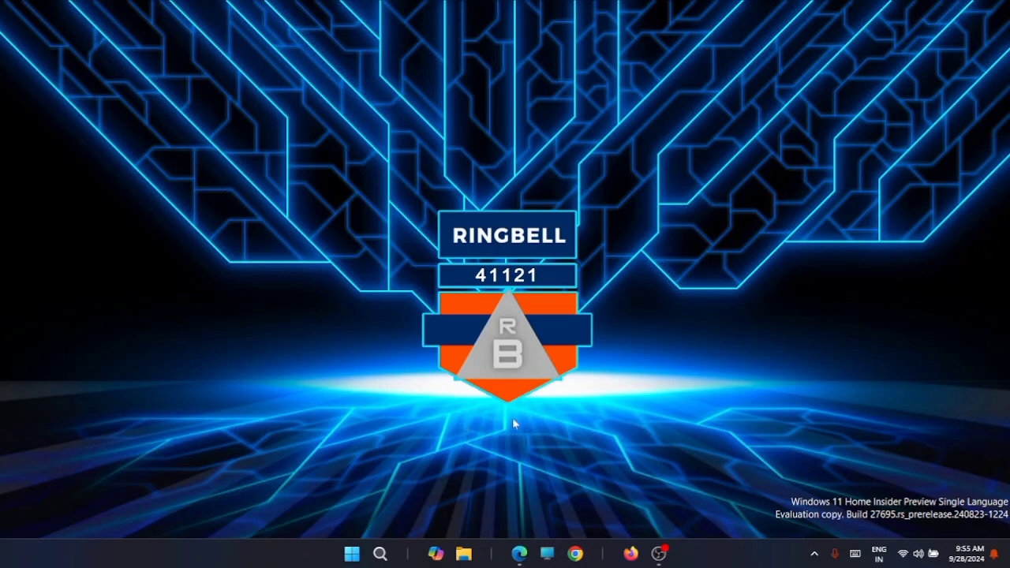
- Search Windows for services.msc and open the Services console
{"action": "left_click", "coordinate": [352, 556]}
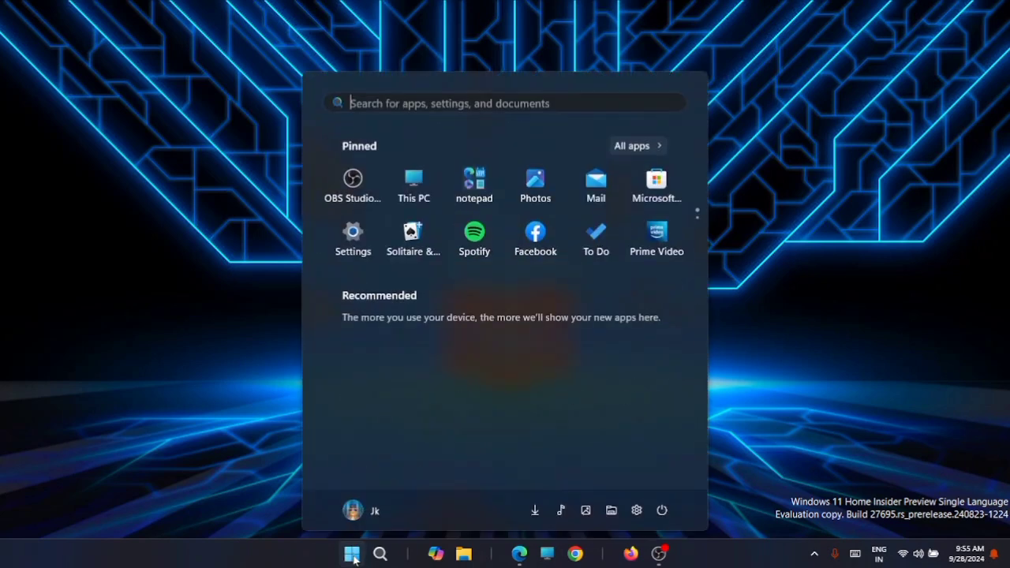
{"action": "left_click", "coordinate": [436, 104]}
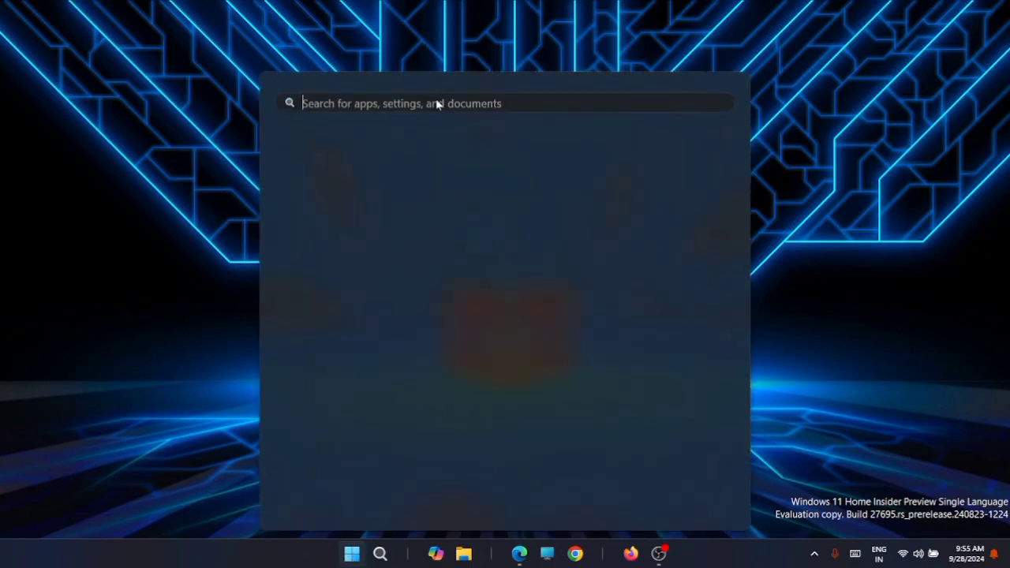
{"action": "type", "text": "services."}
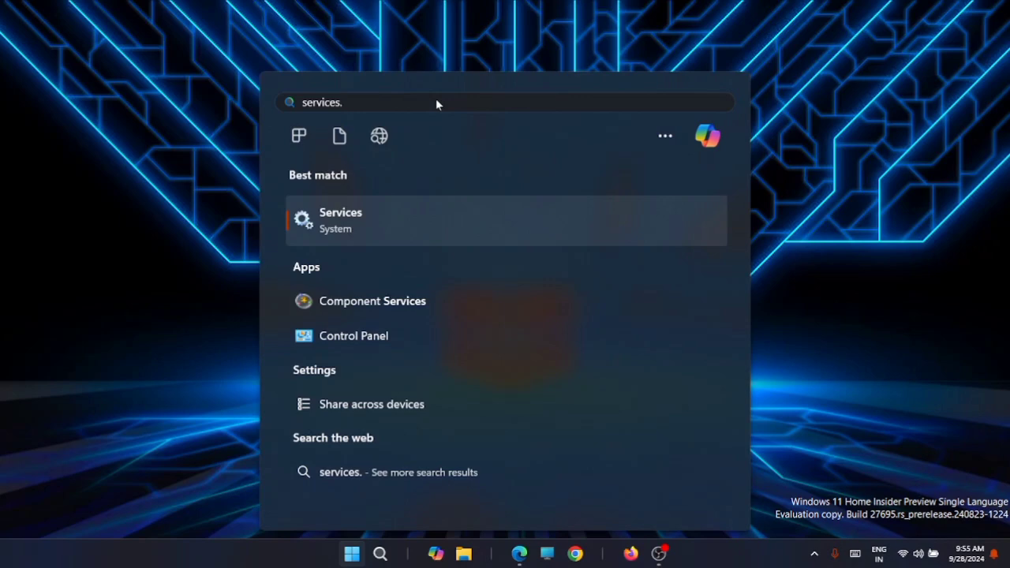
{"action": "type", "text": "msc"}
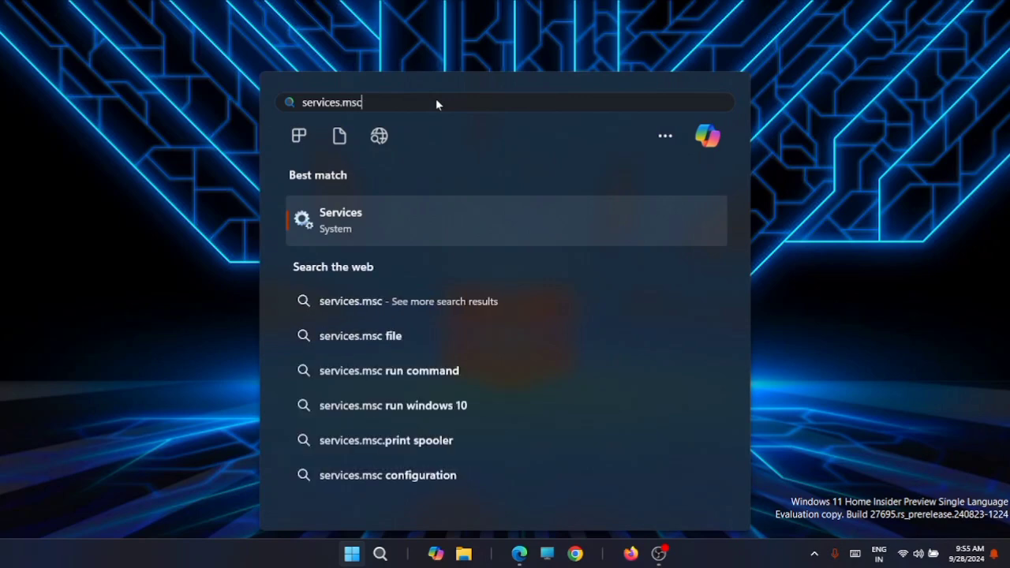
{"action": "right_click", "coordinate": [472, 224]}
{"action": "left_click", "coordinate": [544, 246]}
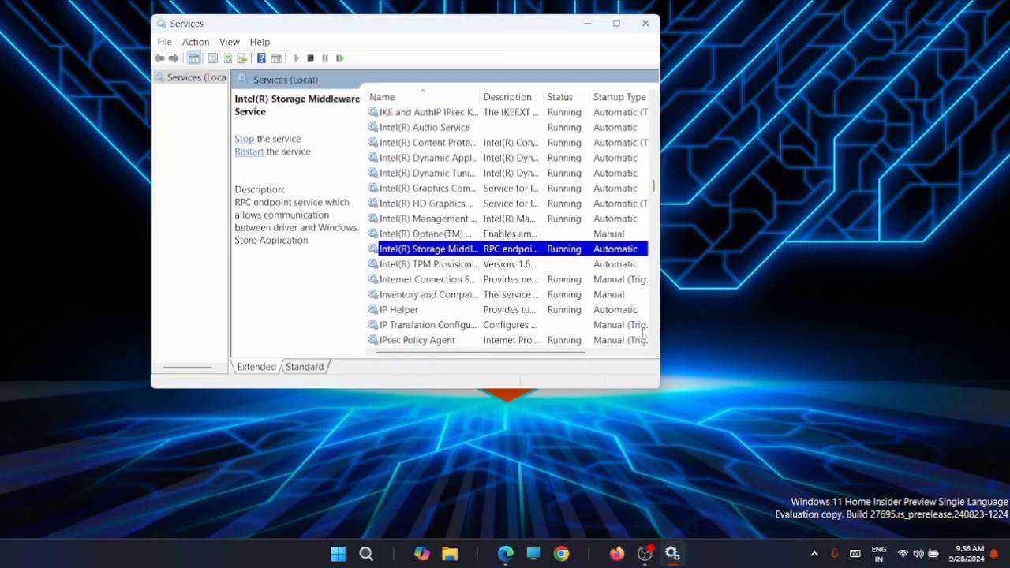
- Enlarge the Services window, locate the Windows Search service in the list and stop it
{"action": "left_click_drag", "start_coordinate": [660, 387], "coordinate": [933, 483]}
{"action": "scroll", "coordinate": [667, 264], "scroll_direction": "up", "scroll_amount": 4}
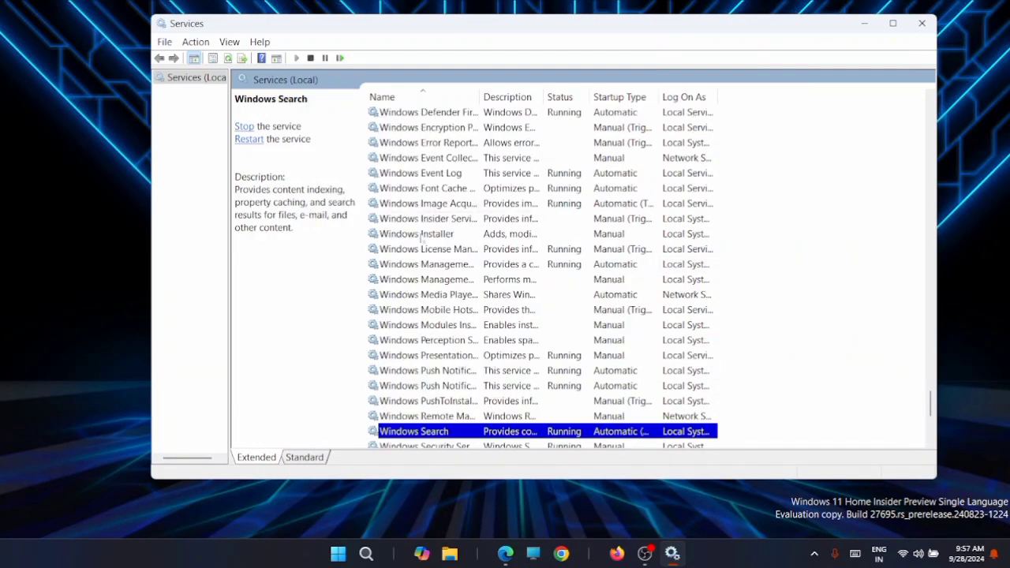
{"action": "scroll", "coordinate": [463, 286], "scroll_direction": "down", "scroll_amount": 1}
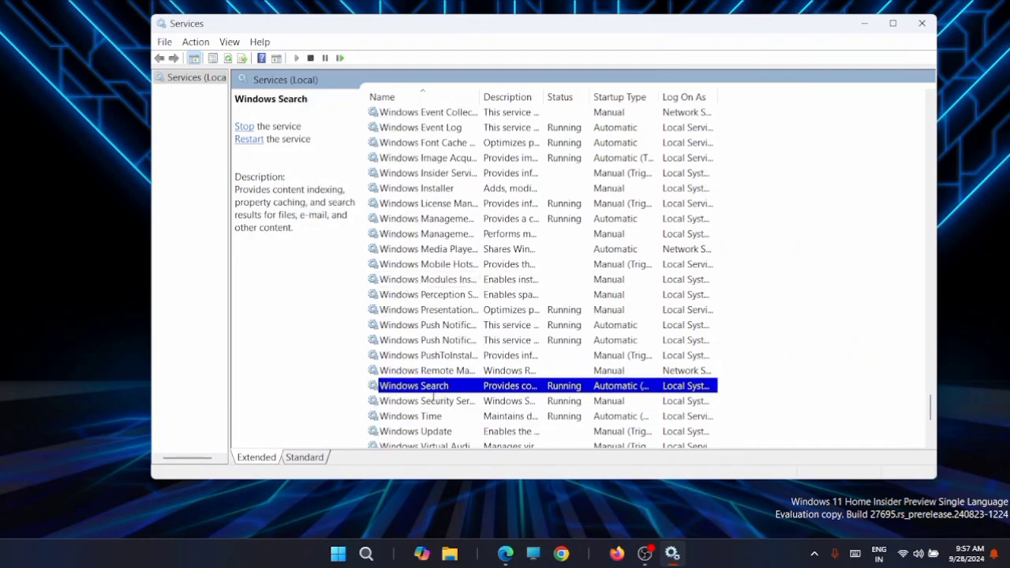
{"action": "right_click", "coordinate": [566, 388]}
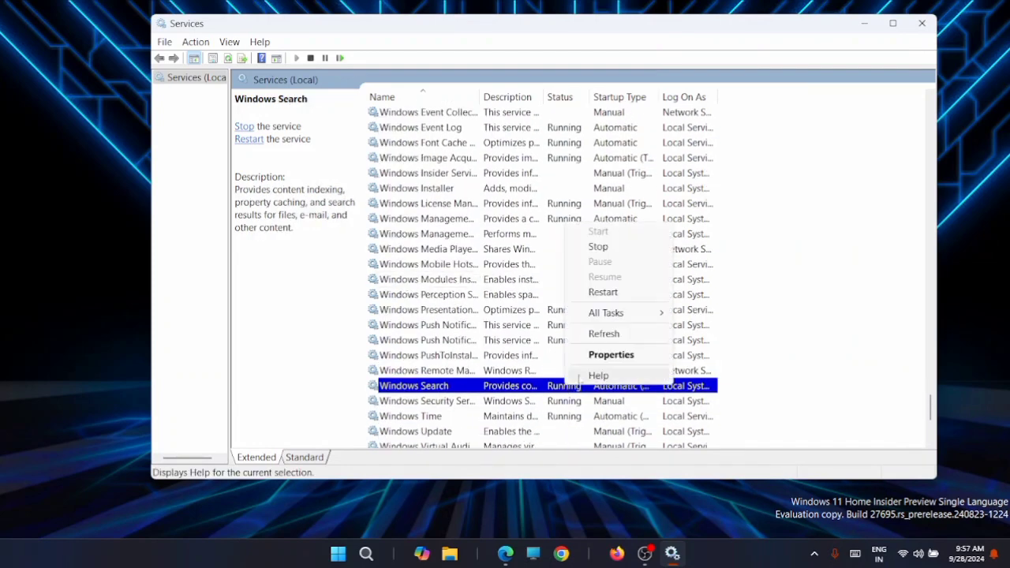
{"action": "left_click", "coordinate": [598, 246]}
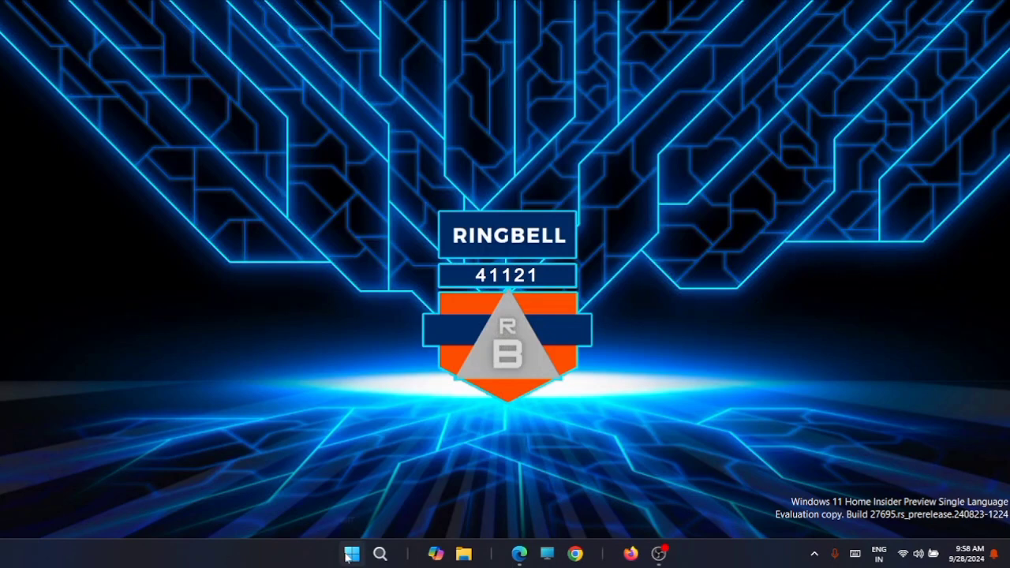
- Search Windows for the indexing settings and open Indexing Options
{"action": "left_click", "coordinate": [349, 555]}
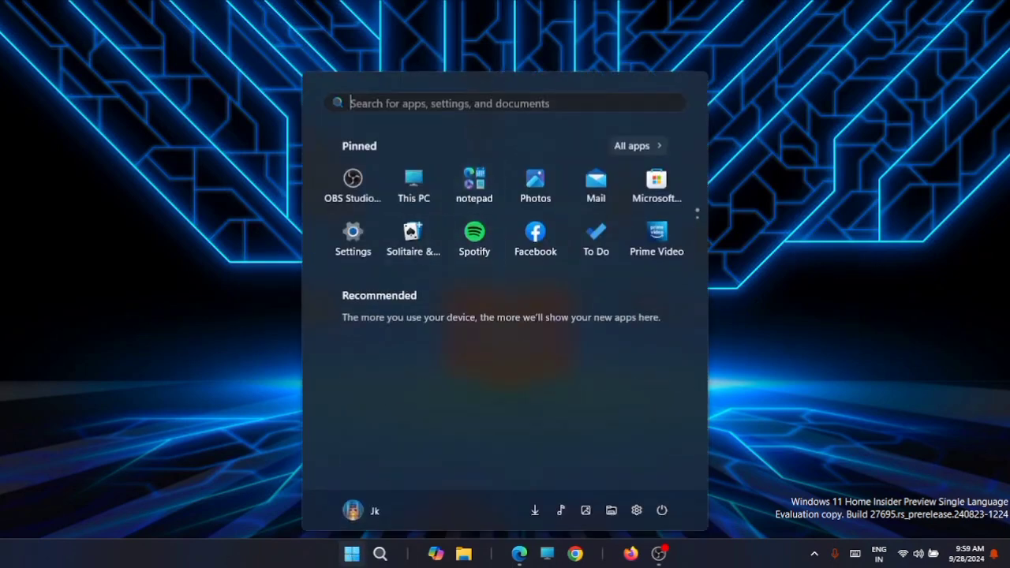
{"action": "left_click", "coordinate": [464, 103]}
{"action": "type", "text": "in"}
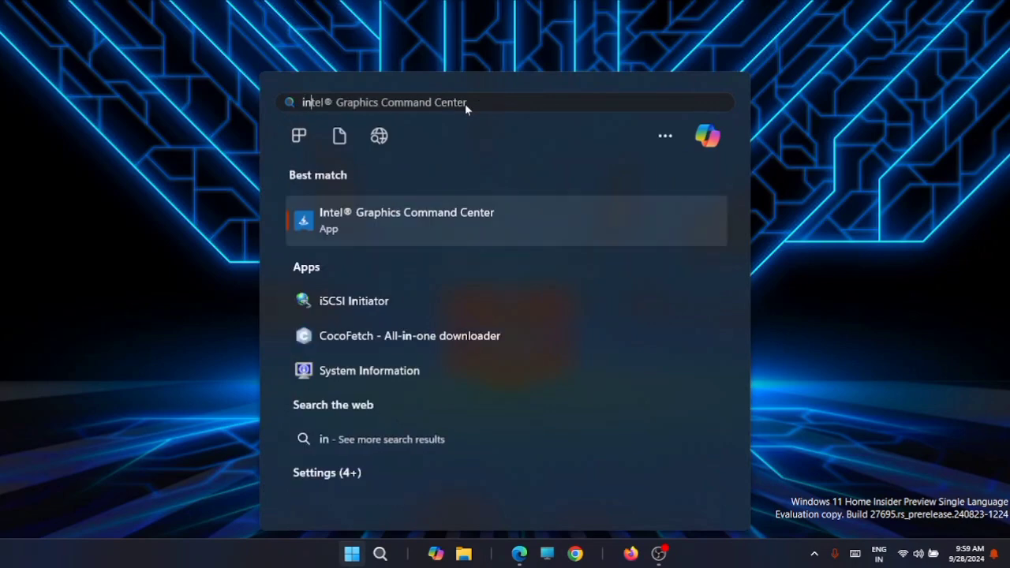
{"action": "type", "text": "dex"}
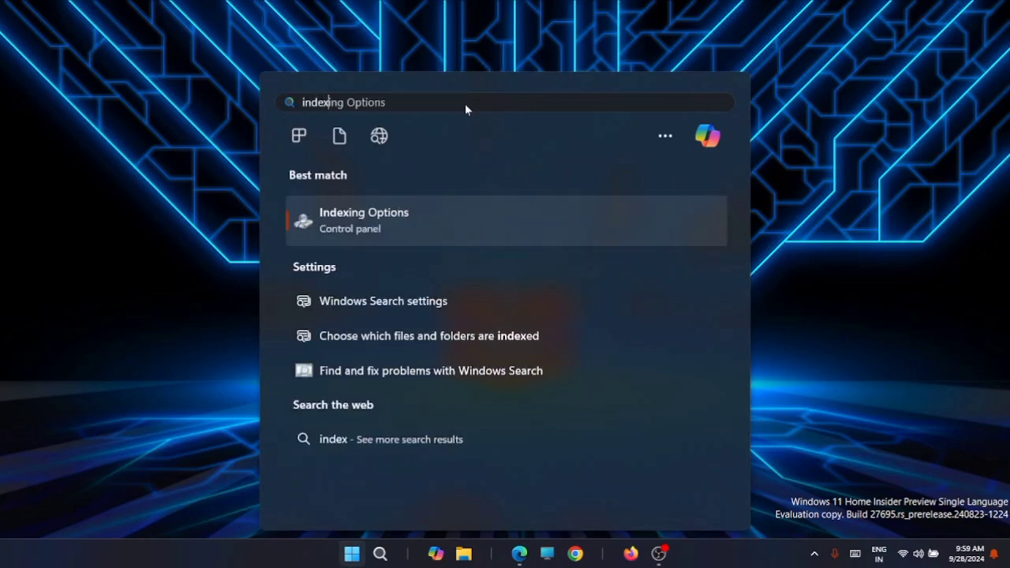
{"action": "left_click", "coordinate": [458, 226]}
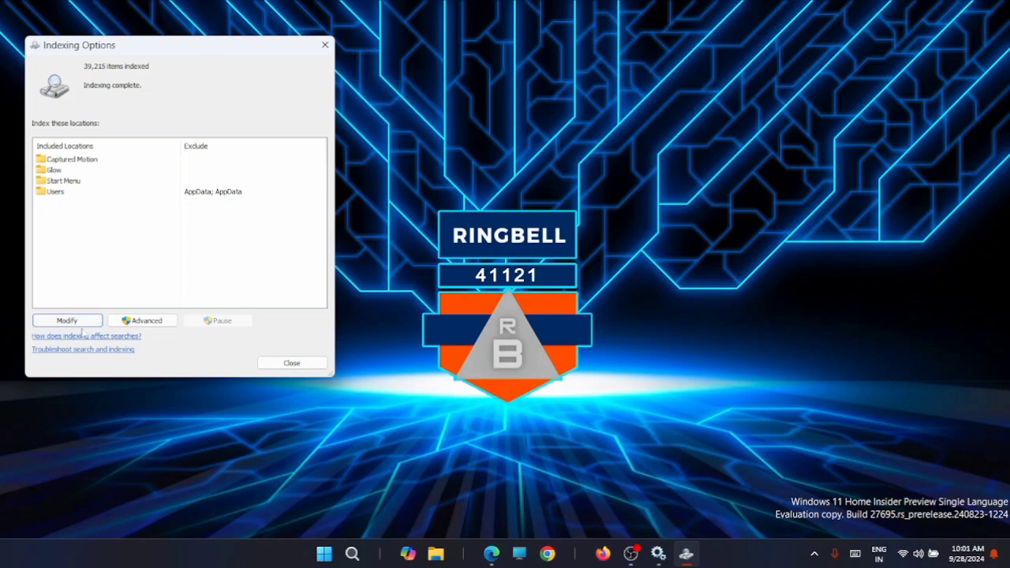
- Add the E: drive to the indexed locations, confirm the change, and close Indexing Options
{"action": "left_click", "coordinate": [79, 322]}
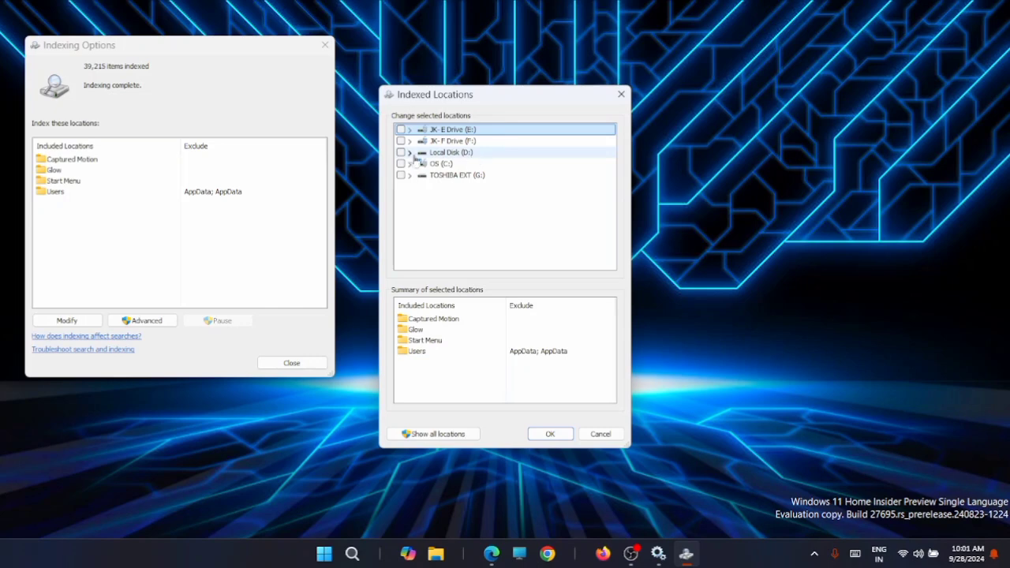
{"action": "key", "text": "space"}
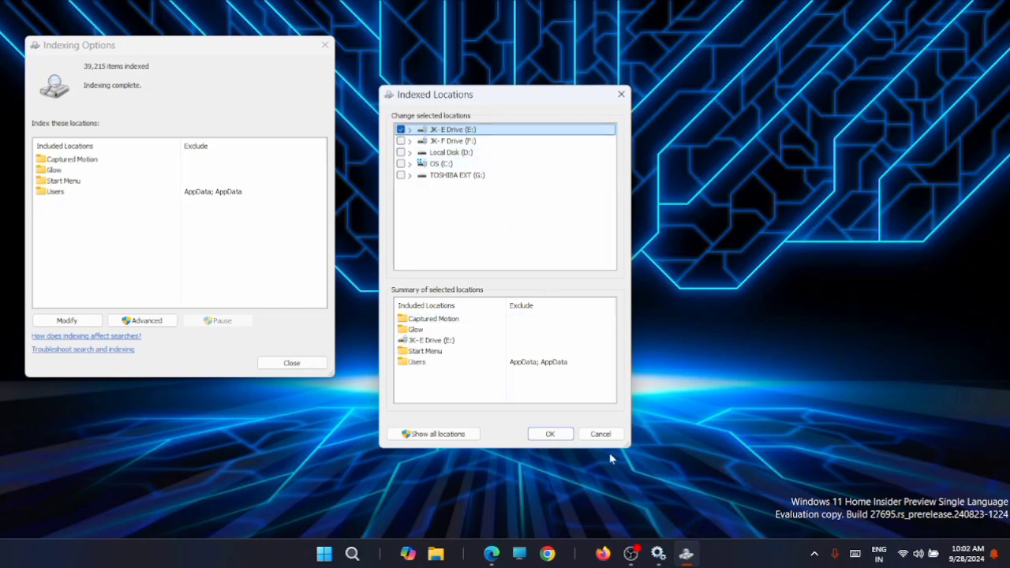
{"action": "left_click", "coordinate": [559, 435]}
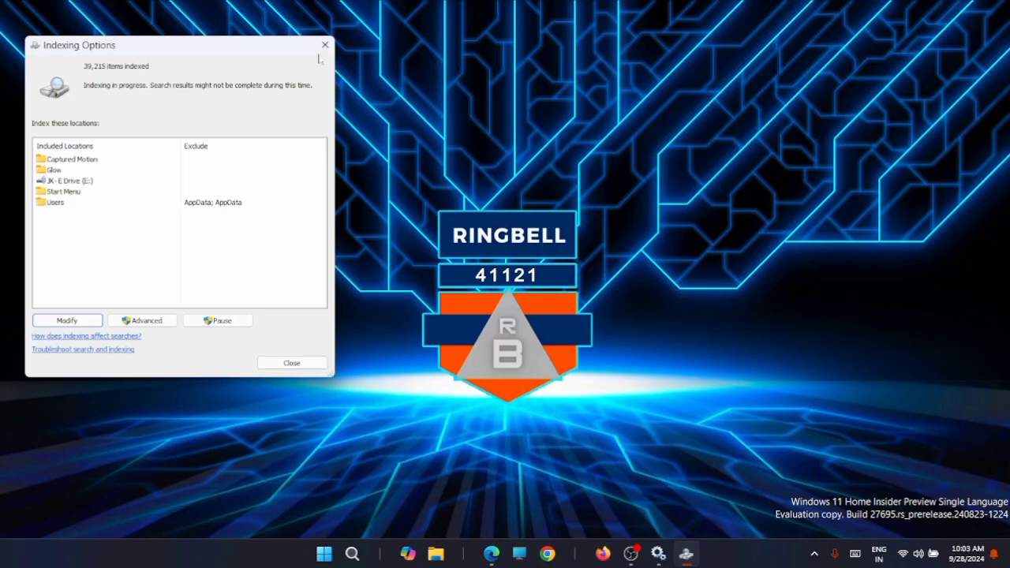
{"action": "key", "text": "Escape"}
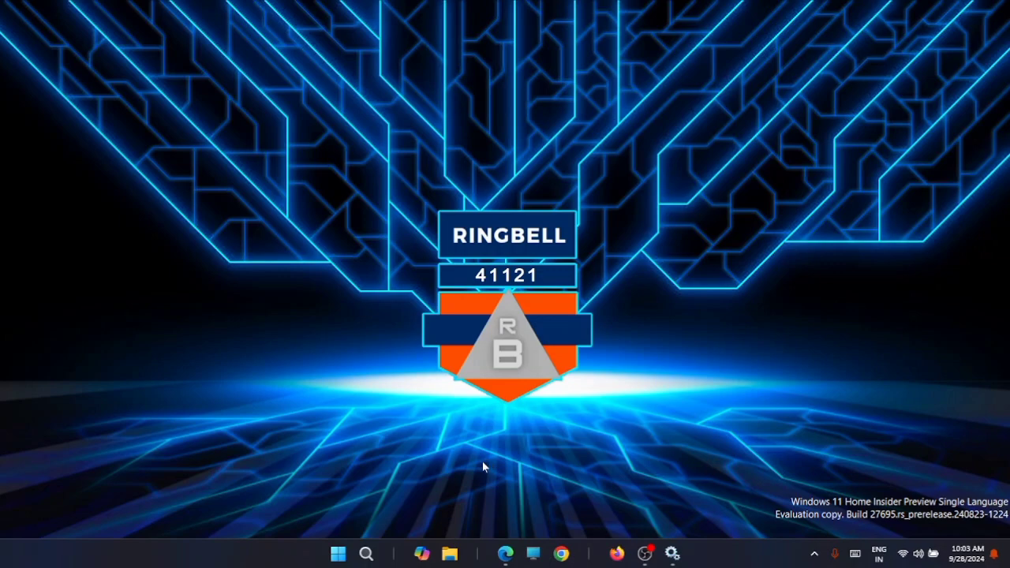
- Open the System storage settings and review the C: drive's usage categories and storage management options
{"action": "left_click", "coordinate": [339, 555]}
{"action": "left_click", "coordinate": [365, 250]}
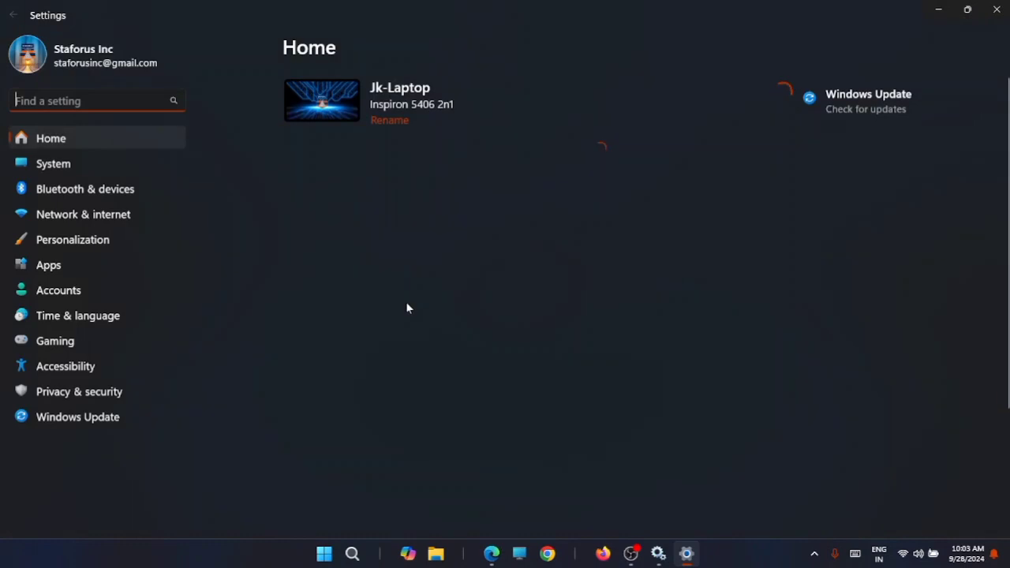
{"action": "left_click", "coordinate": [74, 166]}
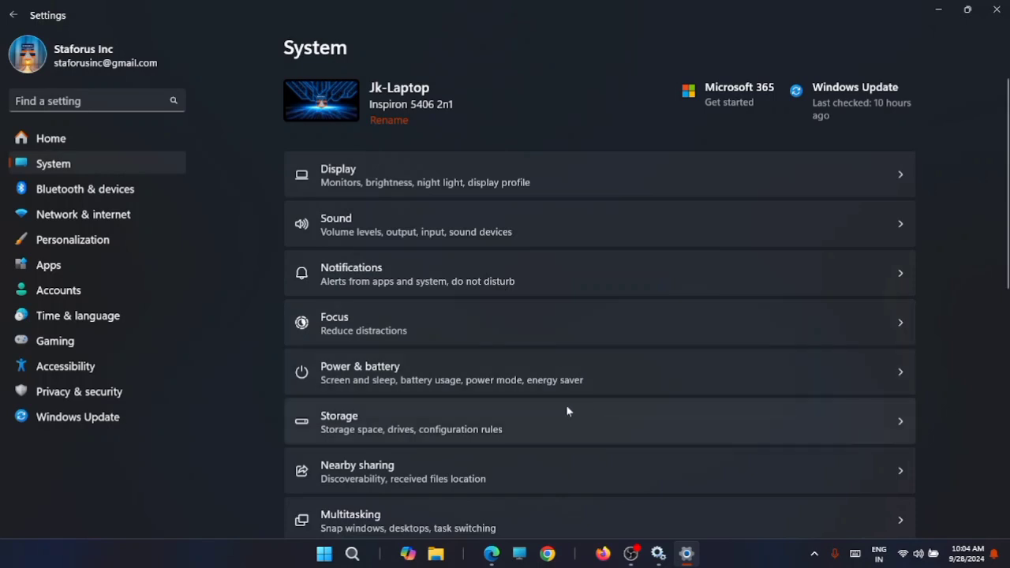
{"action": "left_click", "coordinate": [666, 429]}
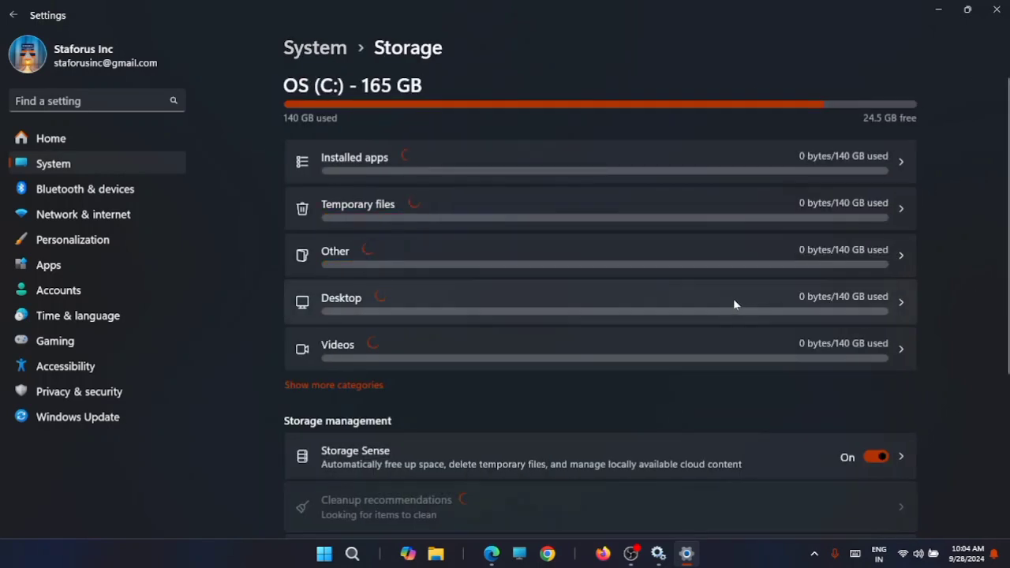
{"action": "scroll", "coordinate": [733, 300], "scroll_direction": "down", "scroll_amount": 2}
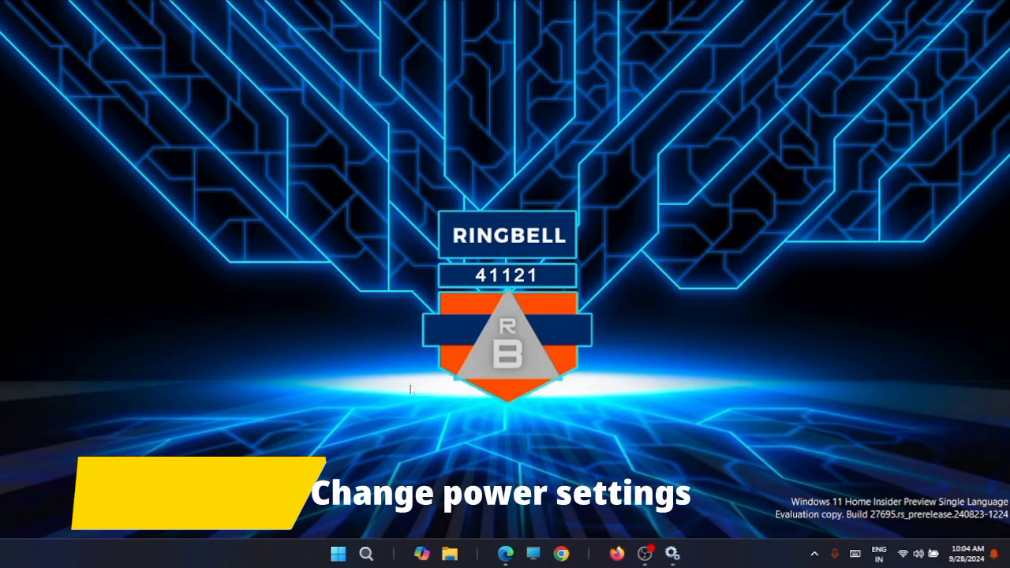
- Open Power Options in Control Panel, review the Balanced and High performance power plans, and close the window
{"action": "left_click", "coordinate": [338, 555]}
{"action": "left_click", "coordinate": [404, 103]}
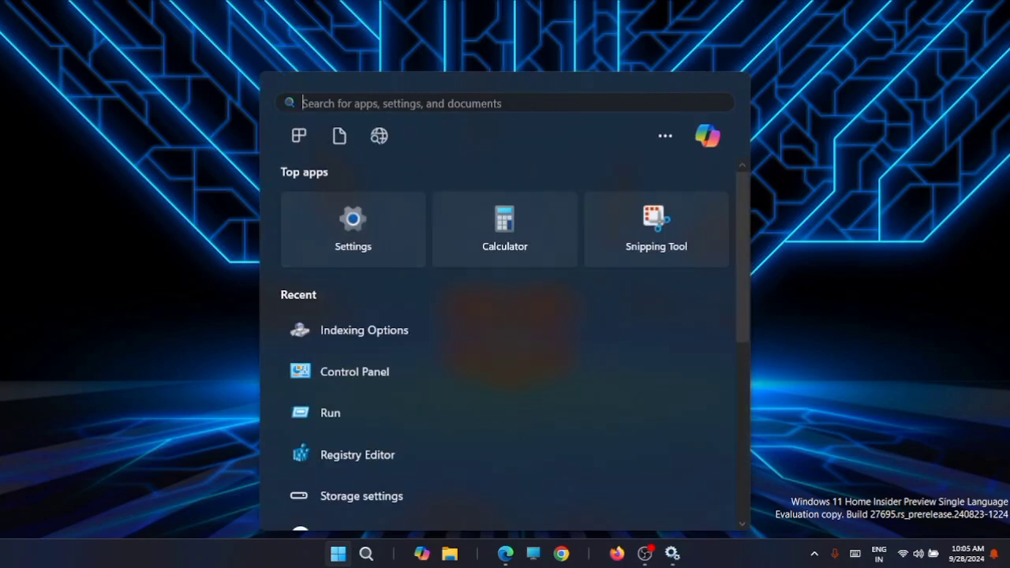
{"action": "type", "text": "cont"}
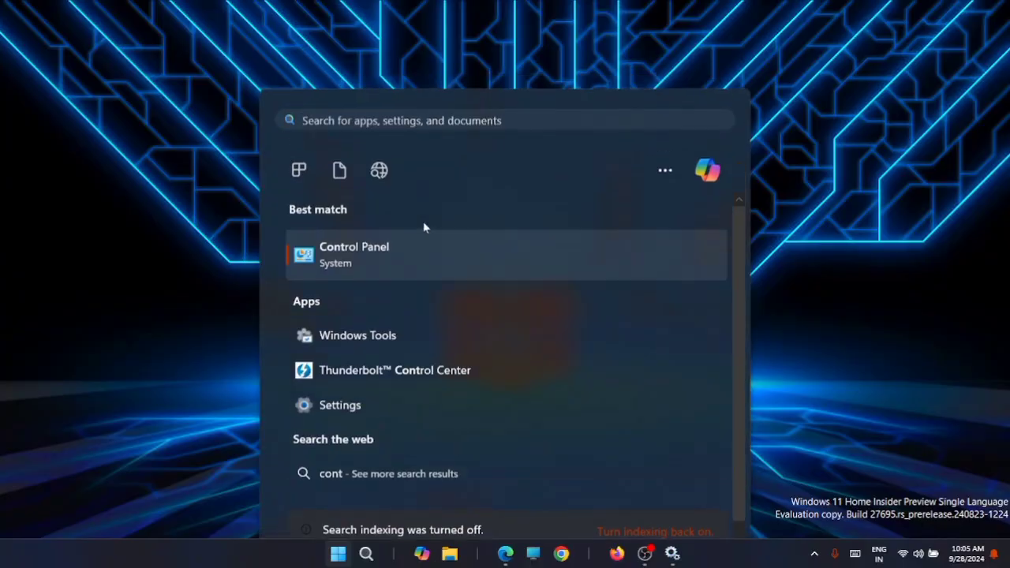
{"action": "left_click", "coordinate": [423, 221]}
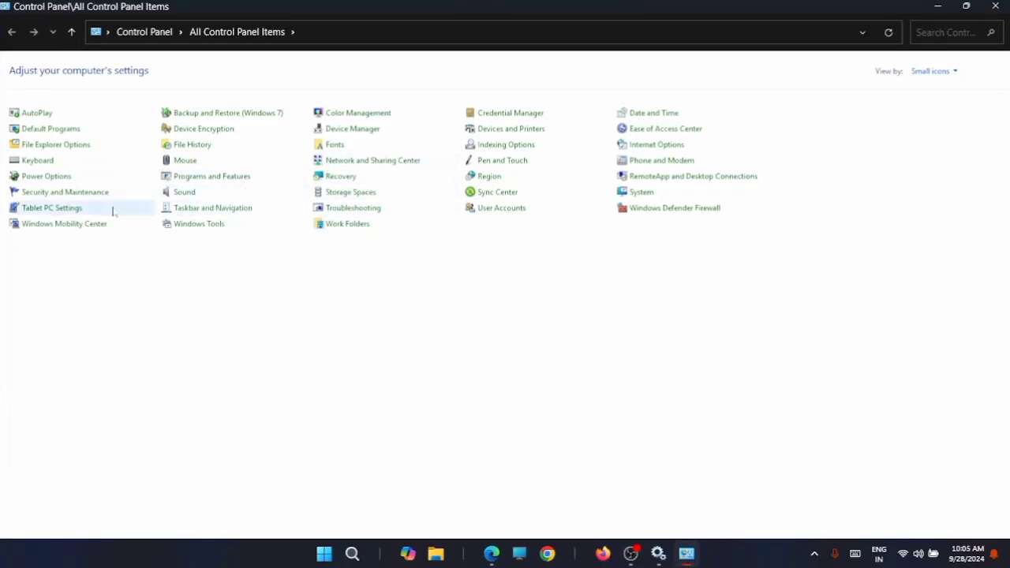
{"action": "left_click", "coordinate": [48, 175]}
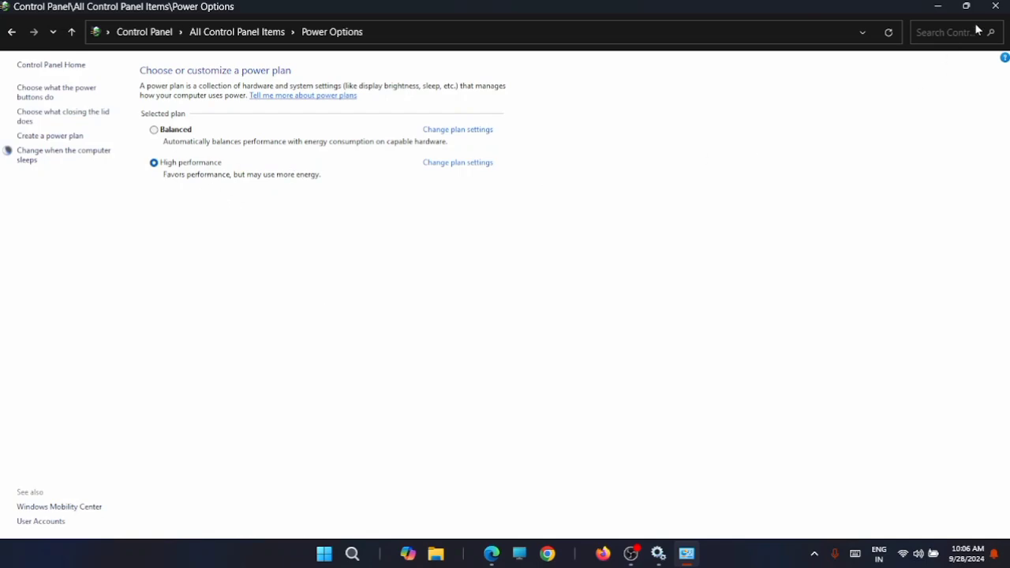
{"action": "left_click", "coordinate": [994, 7]}
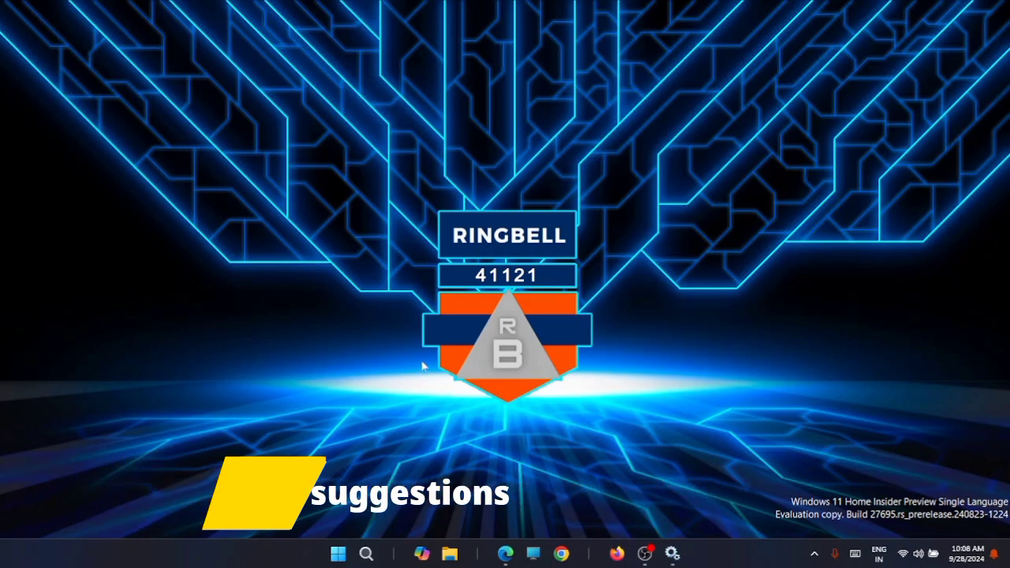
- Open Windows Settings and go to the System notification settings
{"action": "left_click", "coordinate": [337, 555]}
{"action": "left_click", "coordinate": [360, 253]}
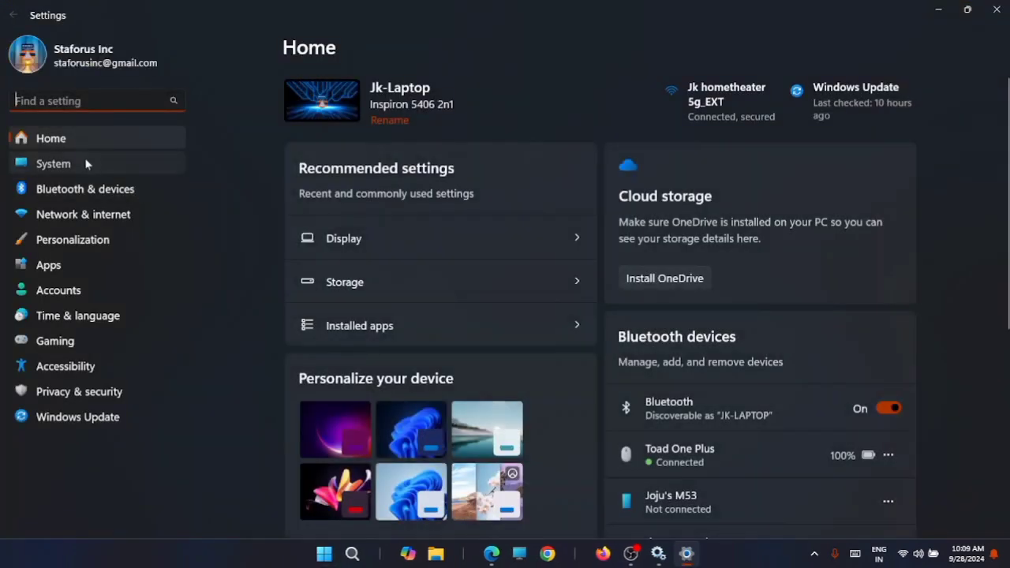
{"action": "left_click", "coordinate": [87, 164]}
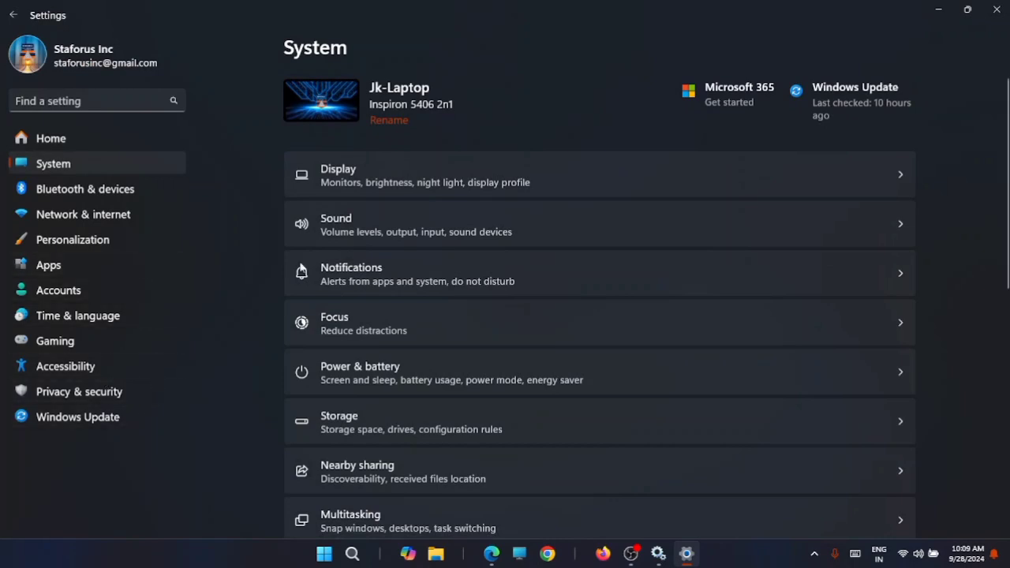
{"action": "scroll", "coordinate": [562, 284], "scroll_direction": "down", "scroll_amount": 5}
{"action": "scroll", "coordinate": [564, 300], "scroll_direction": "up", "scroll_amount": 5}
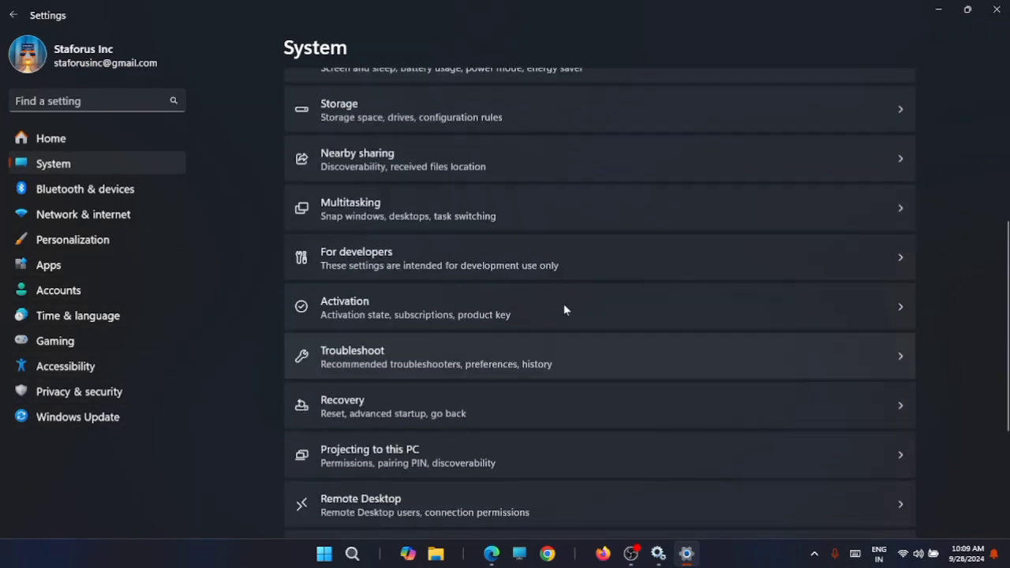
{"action": "left_click", "coordinate": [495, 272]}
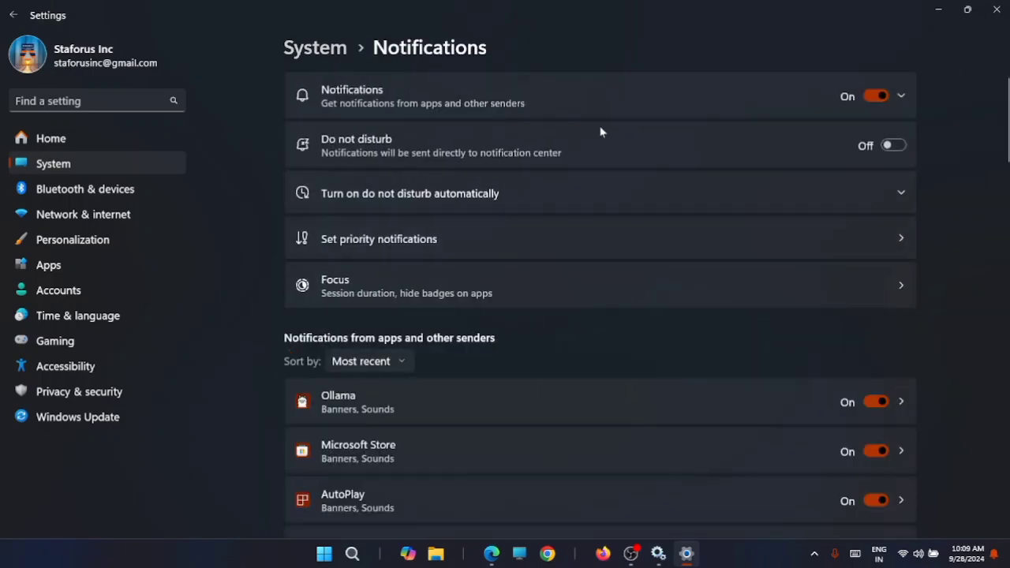
- Expand the additional notification settings, disable getting tips and suggestions when using Windows, and close Settings
{"action": "scroll", "coordinate": [606, 181], "scroll_direction": "down", "scroll_amount": 3}
{"action": "scroll", "coordinate": [608, 203], "scroll_direction": "down", "scroll_amount": 15}
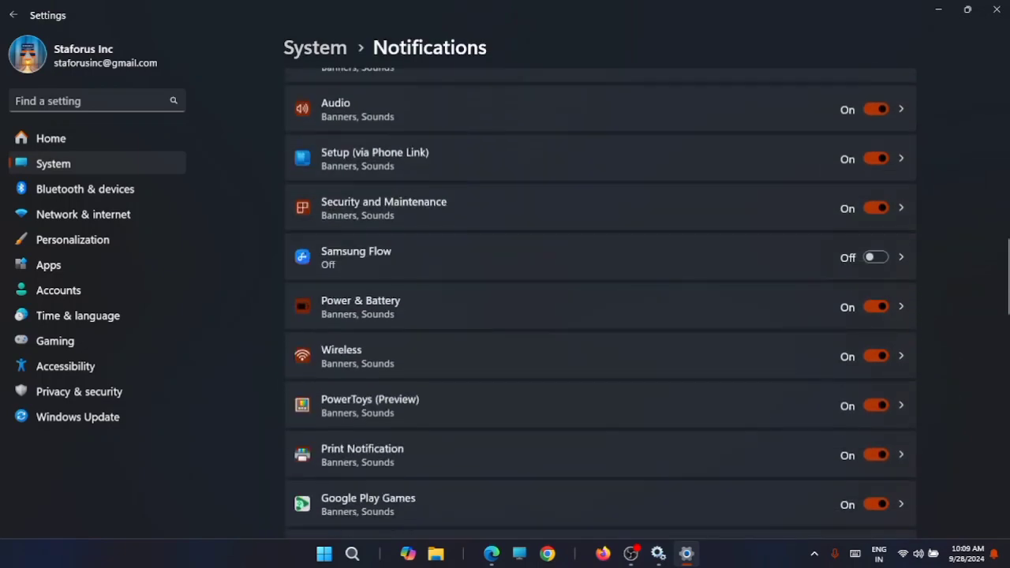
{"action": "left_click", "coordinate": [468, 464]}
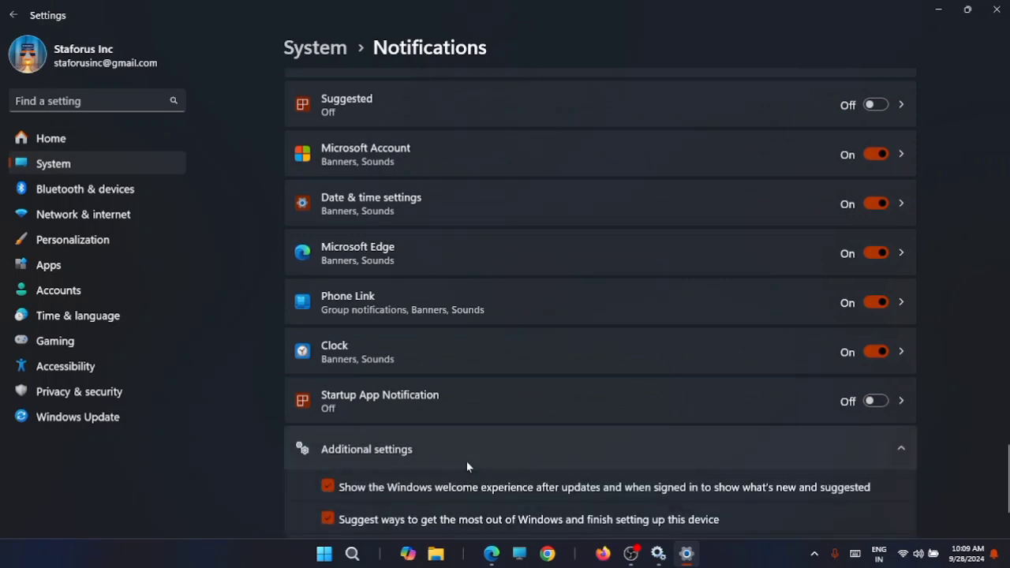
{"action": "scroll", "coordinate": [648, 351], "scroll_direction": "down", "scroll_amount": 2}
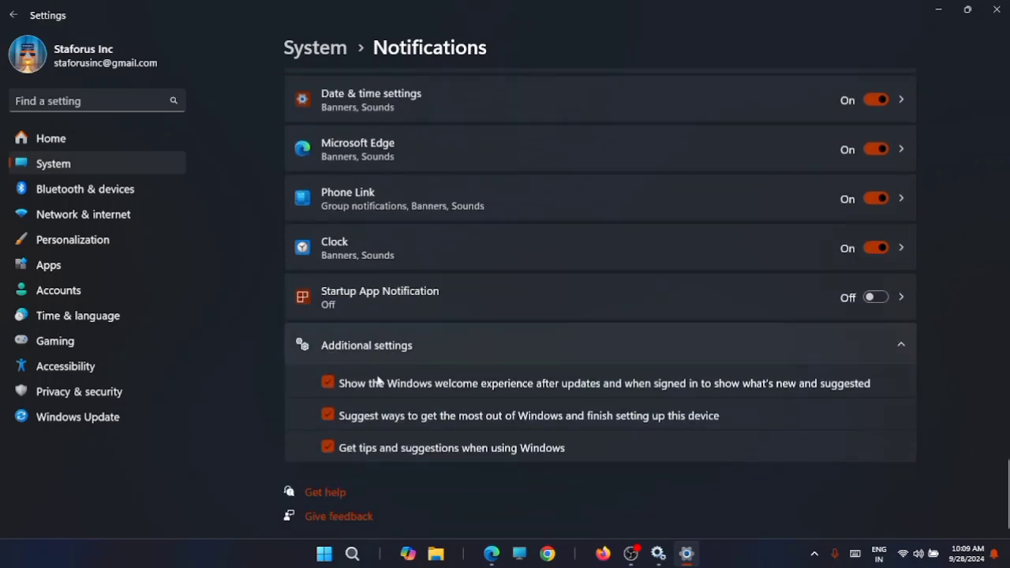
{"action": "left_click", "coordinate": [328, 447]}
{"action": "left_click", "coordinate": [996, 9]}
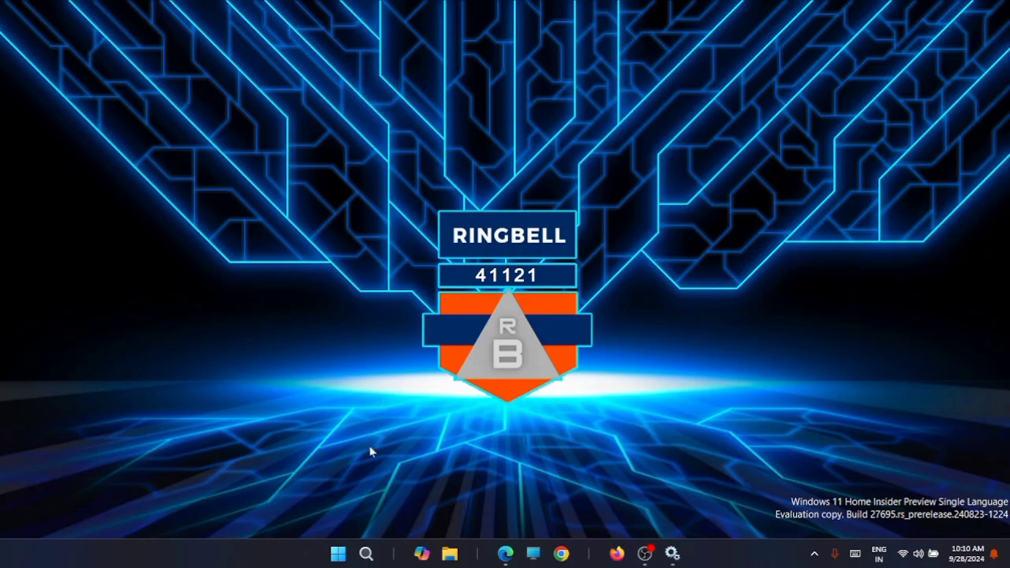
- Open the Gaming settings, turn off Game Mode, and close Settings
{"action": "left_click", "coordinate": [337, 556]}
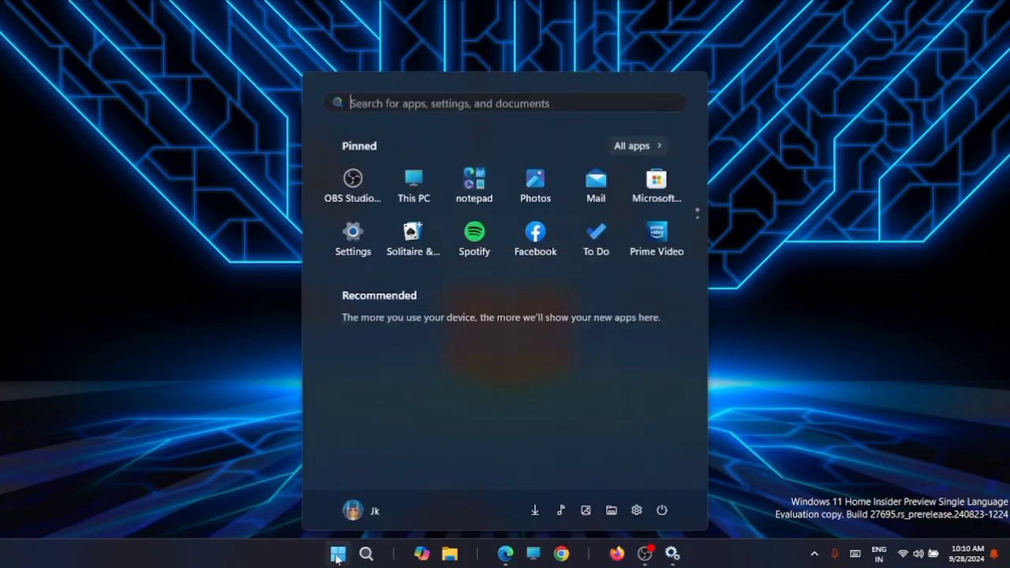
{"action": "left_click", "coordinate": [349, 232]}
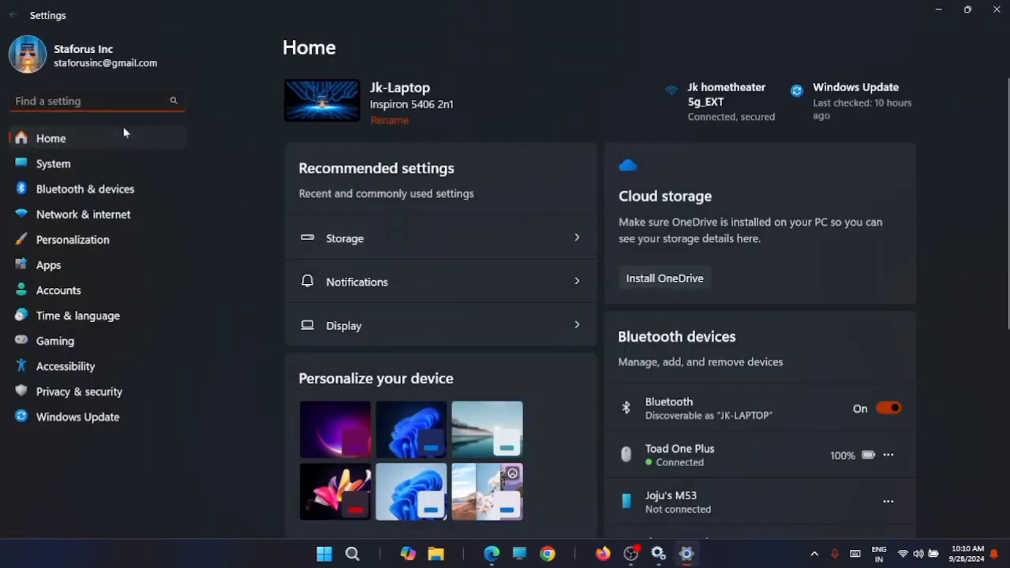
{"action": "left_click", "coordinate": [81, 341]}
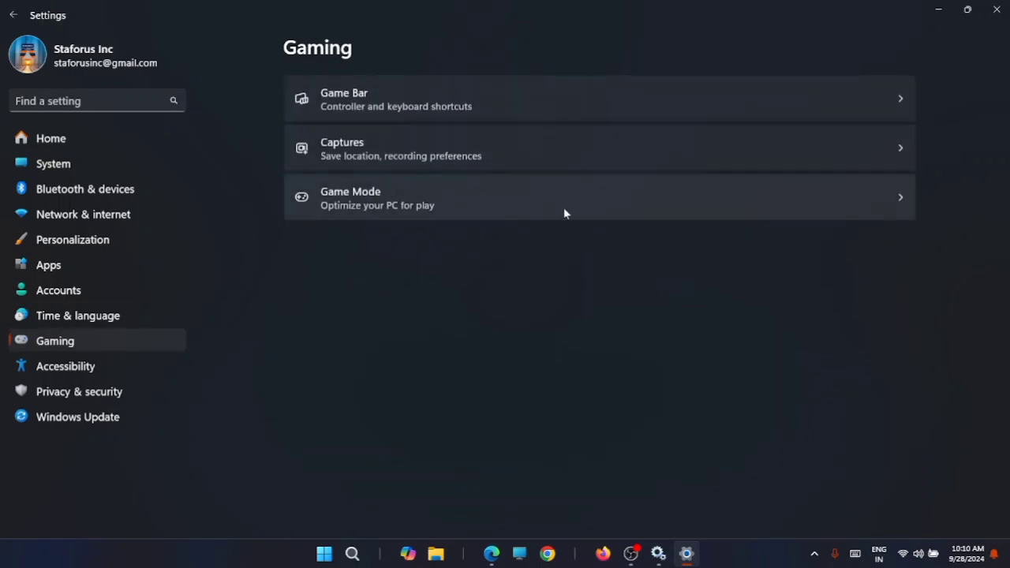
{"action": "left_click", "coordinate": [718, 205]}
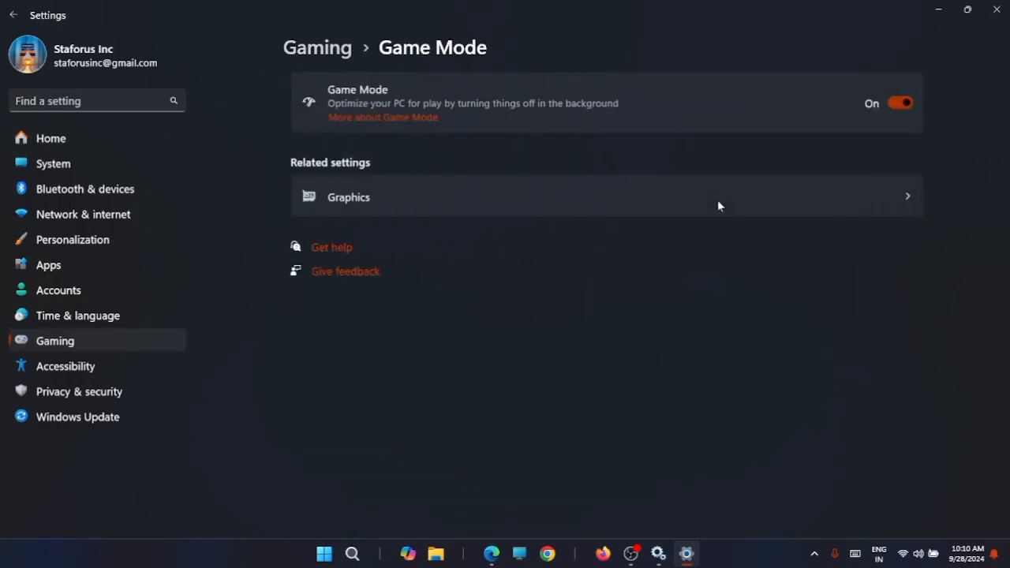
{"action": "left_click", "coordinate": [898, 103]}
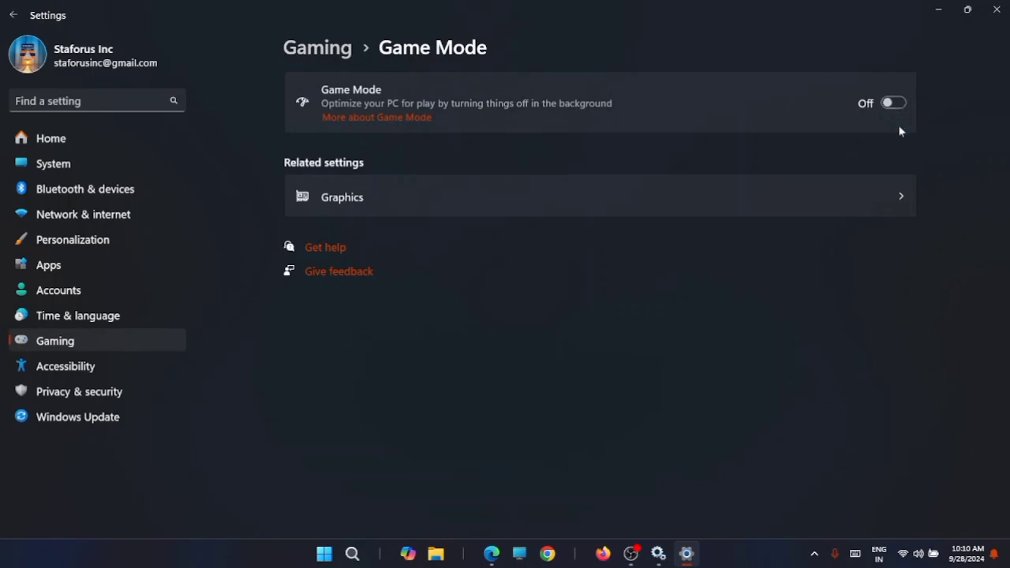
{"action": "left_click", "coordinate": [997, 10]}
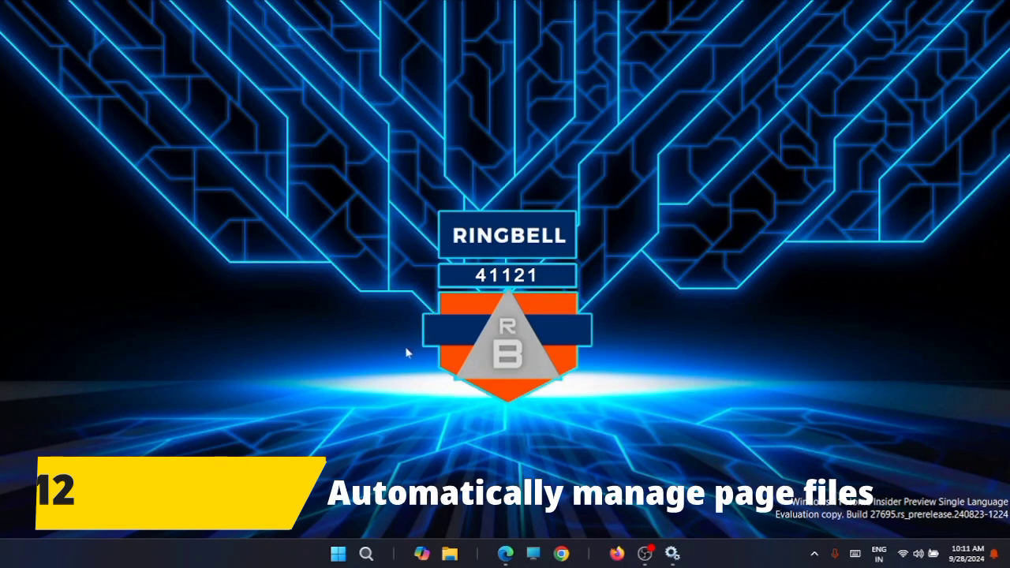
- Search Windows for "adv" and open the advanced system settings
{"action": "key", "text": "super"}
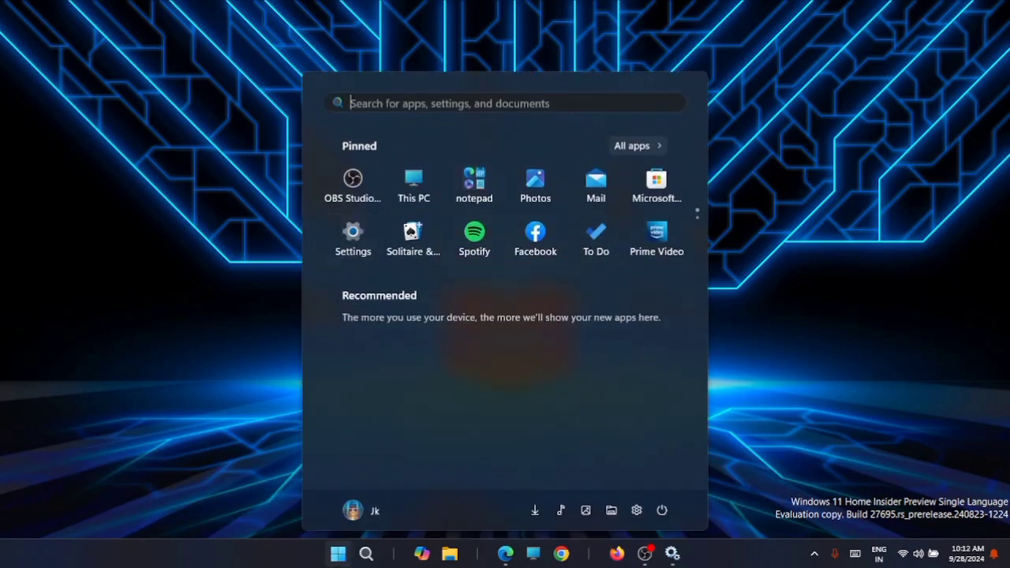
{"action": "left_click", "coordinate": [402, 109]}
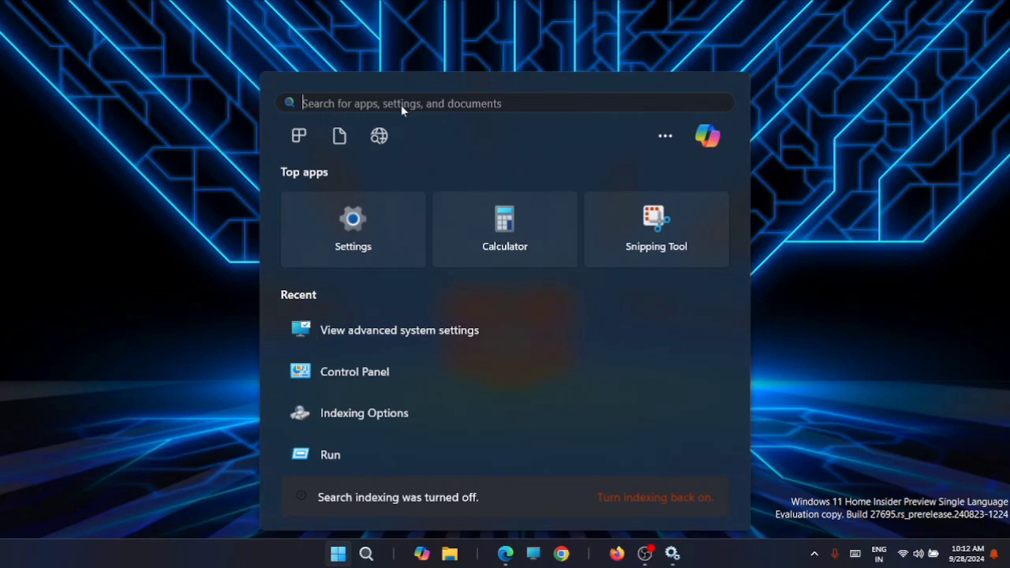
{"action": "type", "text": "ad"}
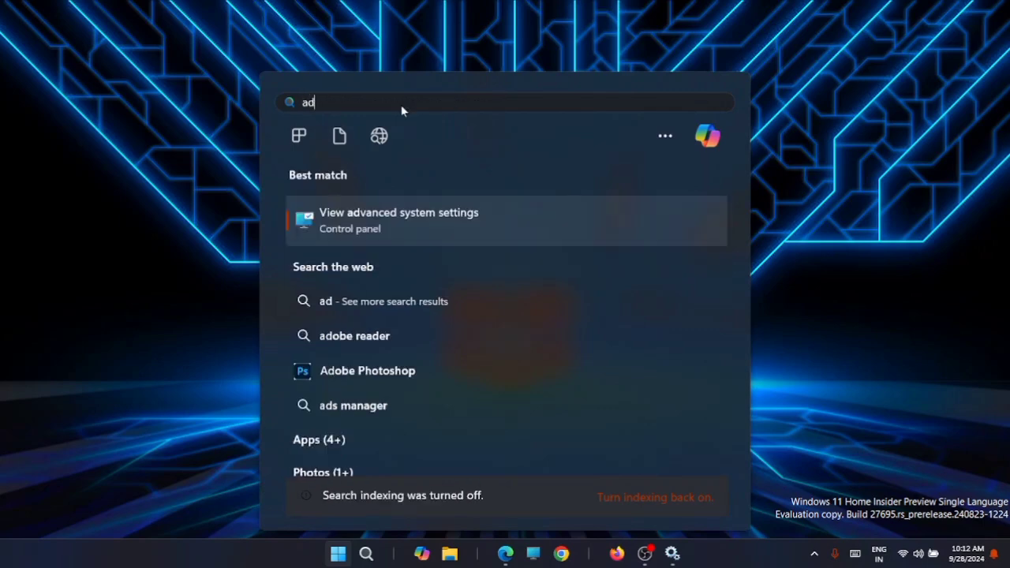
{"action": "type", "text": "v"}
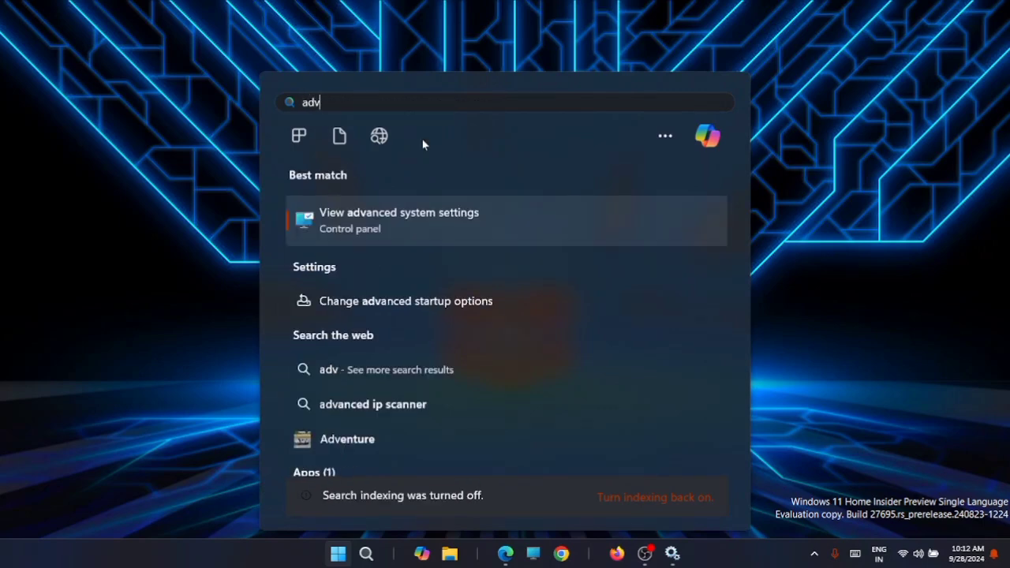
{"action": "left_click", "coordinate": [446, 225]}
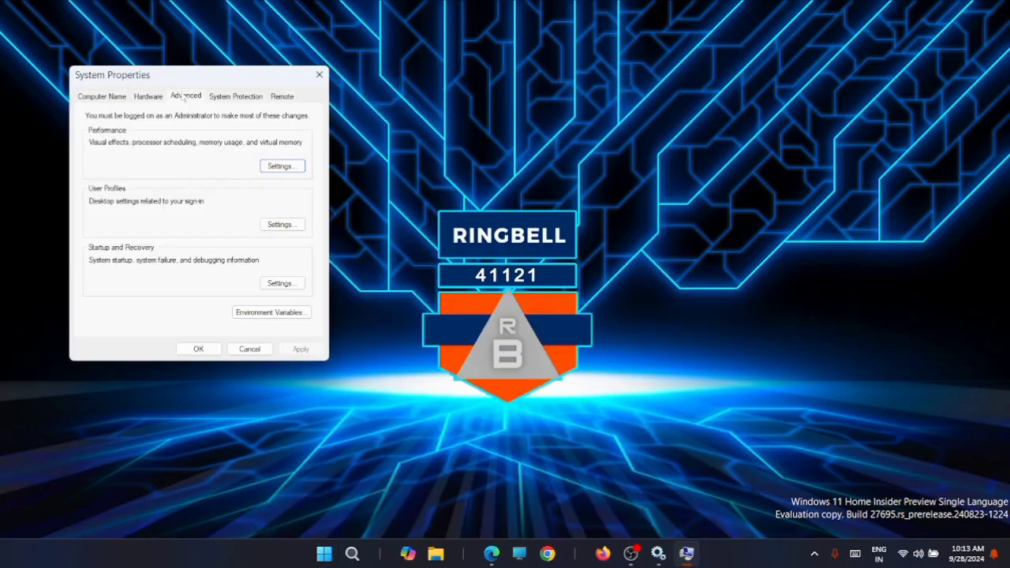
- In the advanced performance options, set virtual memory to automatically manage the paging file size for all drives, confirm, and close Performance Options
{"action": "left_click", "coordinate": [279, 167]}
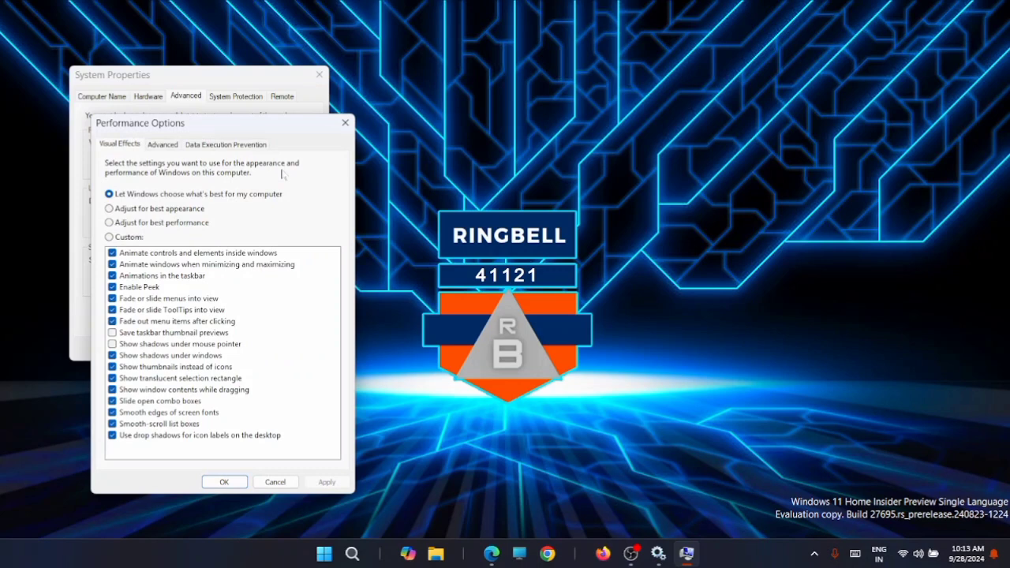
{"action": "left_click", "coordinate": [161, 146]}
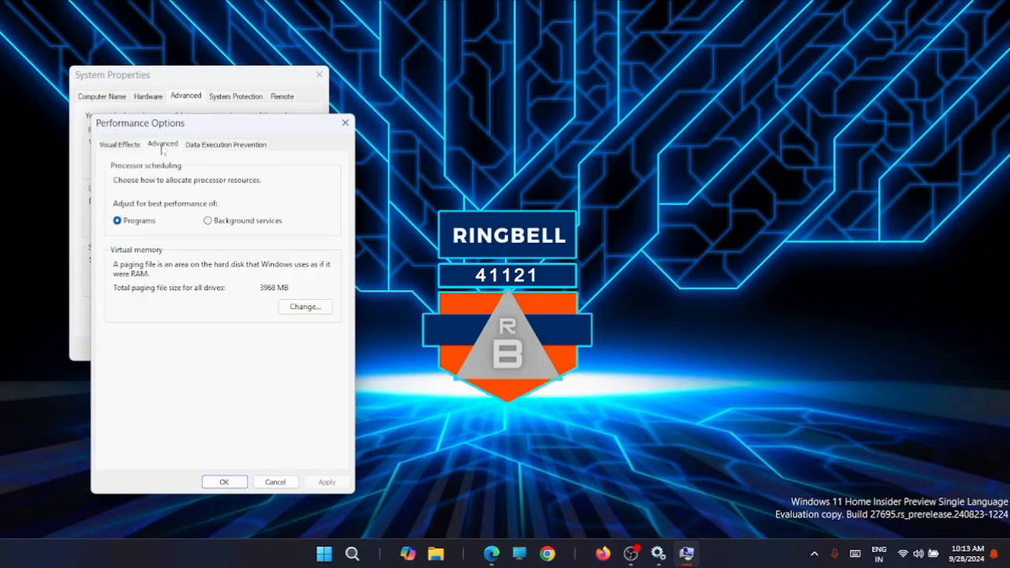
{"action": "left_click", "coordinate": [314, 312]}
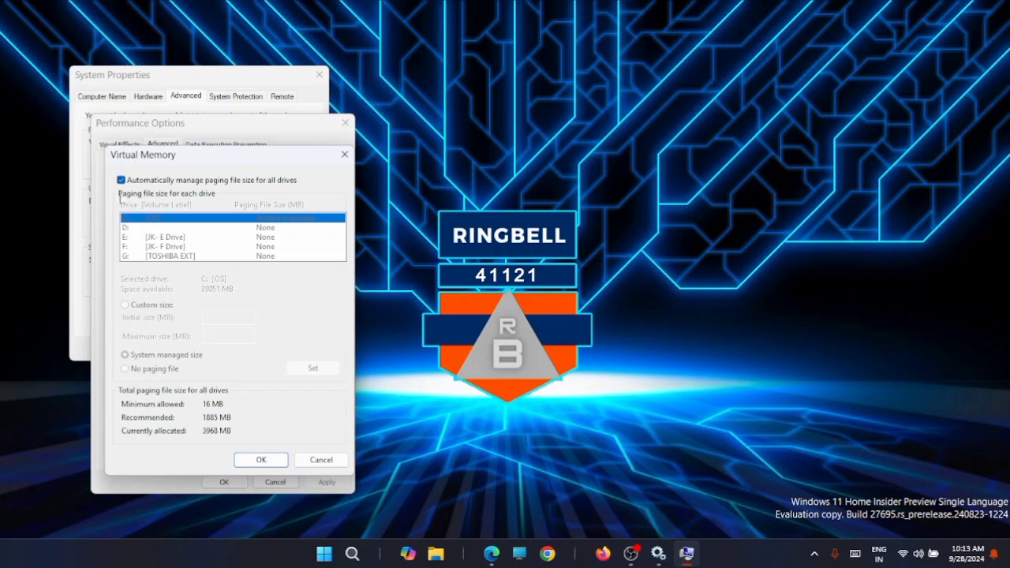
{"action": "left_click", "coordinate": [121, 180]}
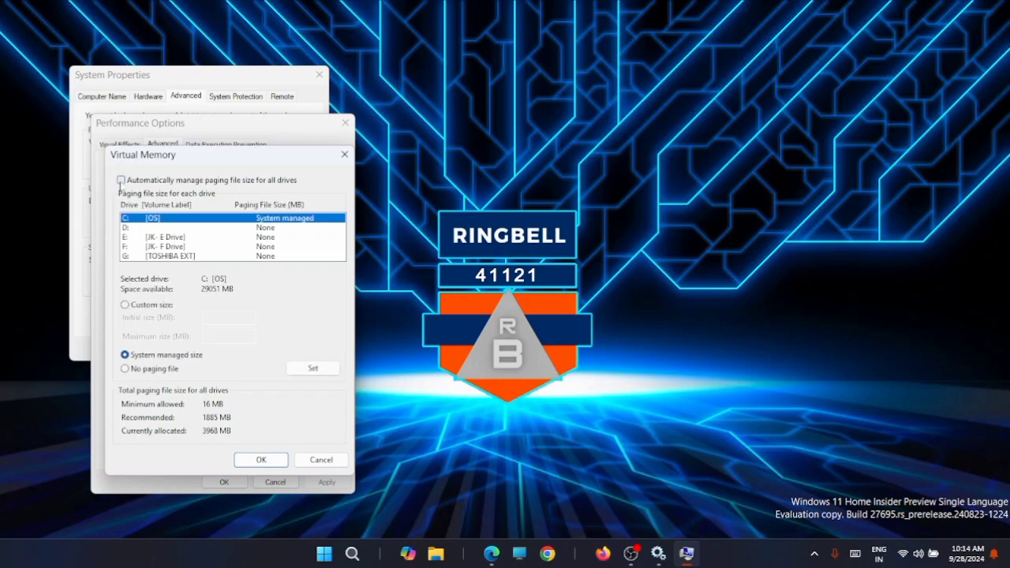
{"action": "left_click", "coordinate": [121, 180]}
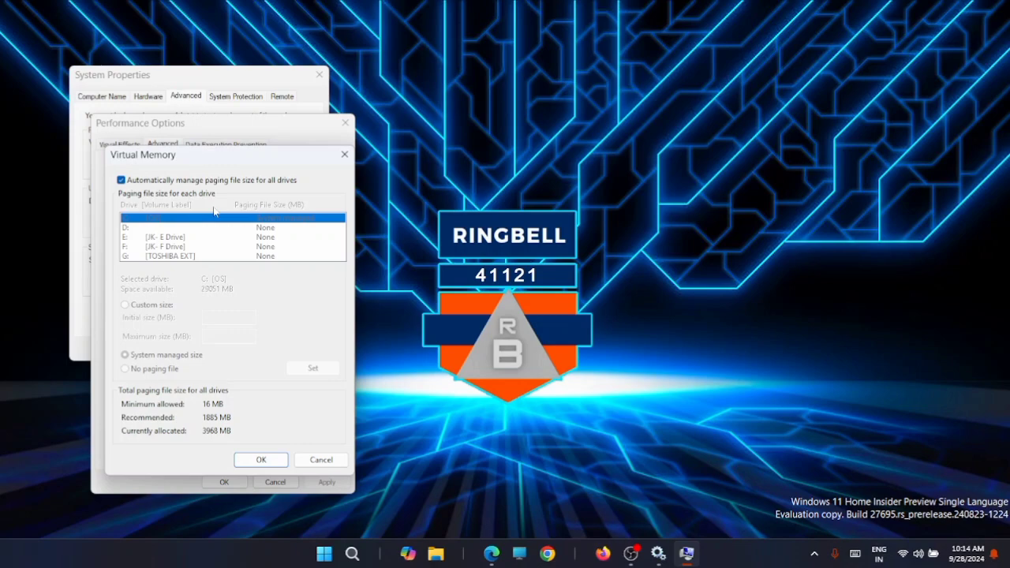
{"action": "left_click", "coordinate": [265, 460]}
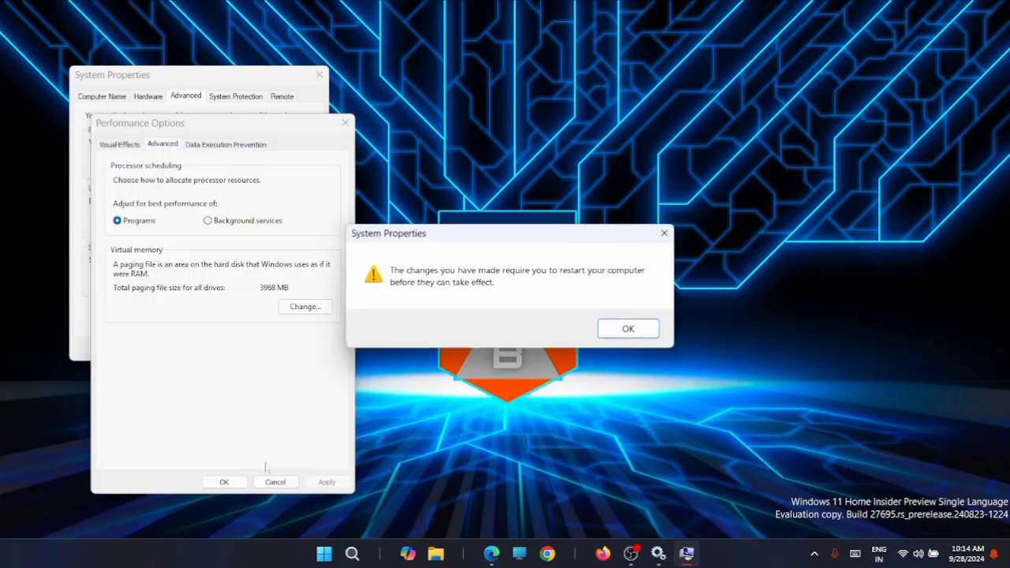
{"action": "left_click", "coordinate": [628, 329]}
{"action": "left_click", "coordinate": [274, 481]}
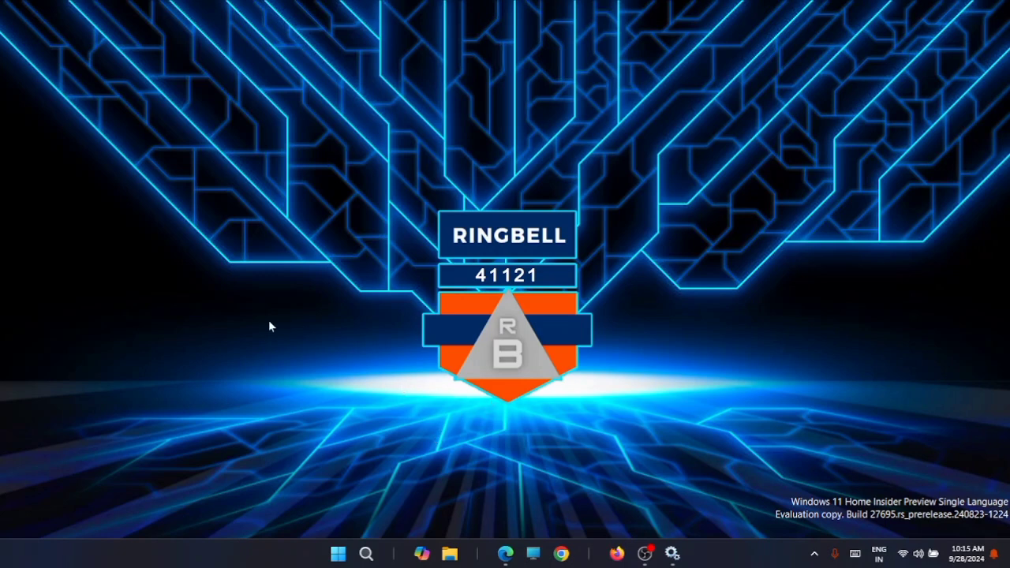
- Search Windows for Defragment and Optimize Drives, run it as administrator, review the drives' optimization status, and close the window
{"action": "left_click", "coordinate": [337, 555]}
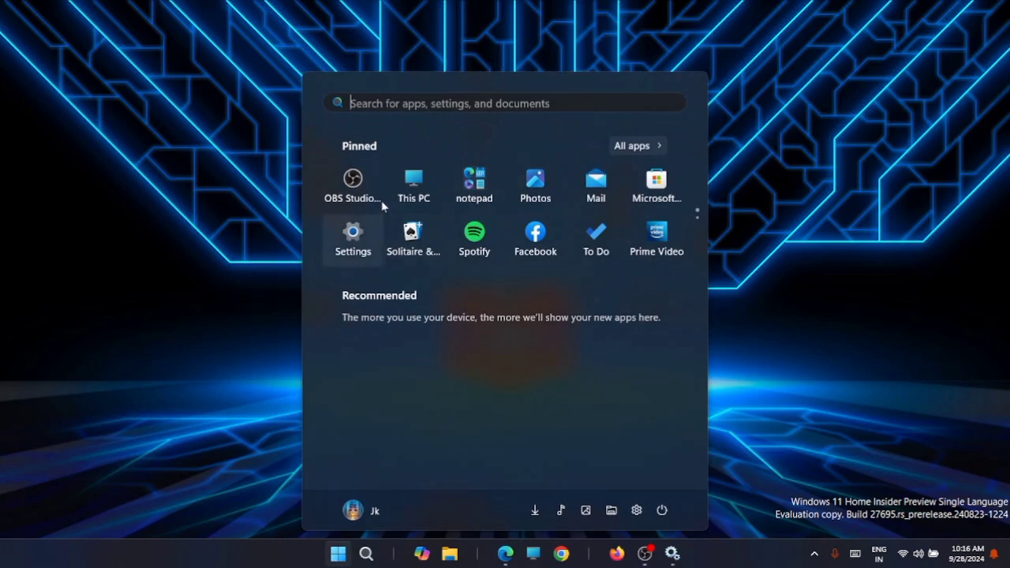
{"action": "left_click", "coordinate": [409, 104]}
{"action": "type", "text": "d"}
{"action": "key", "text": "BackSpace"}
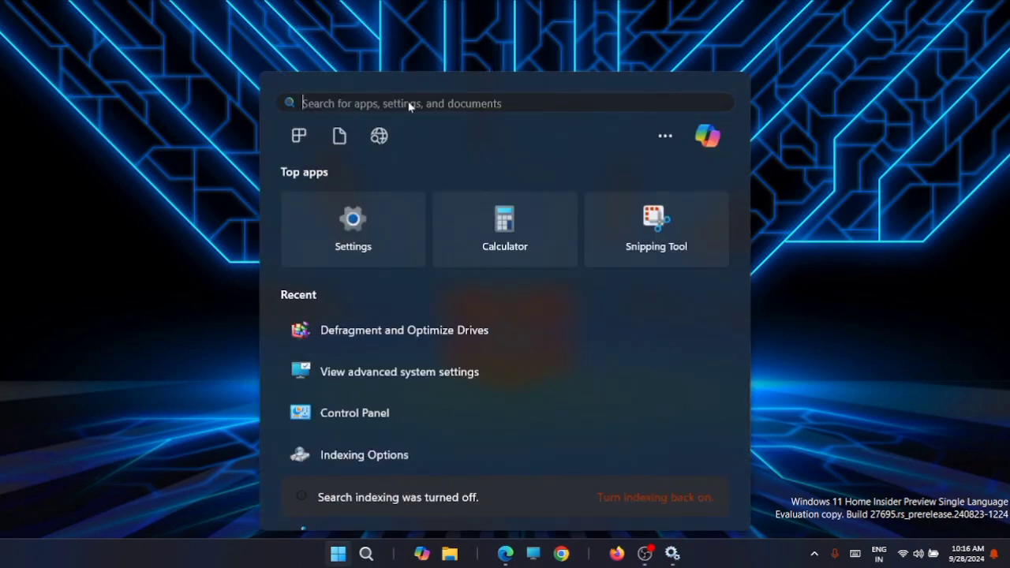
{"action": "type", "text": "defra"}
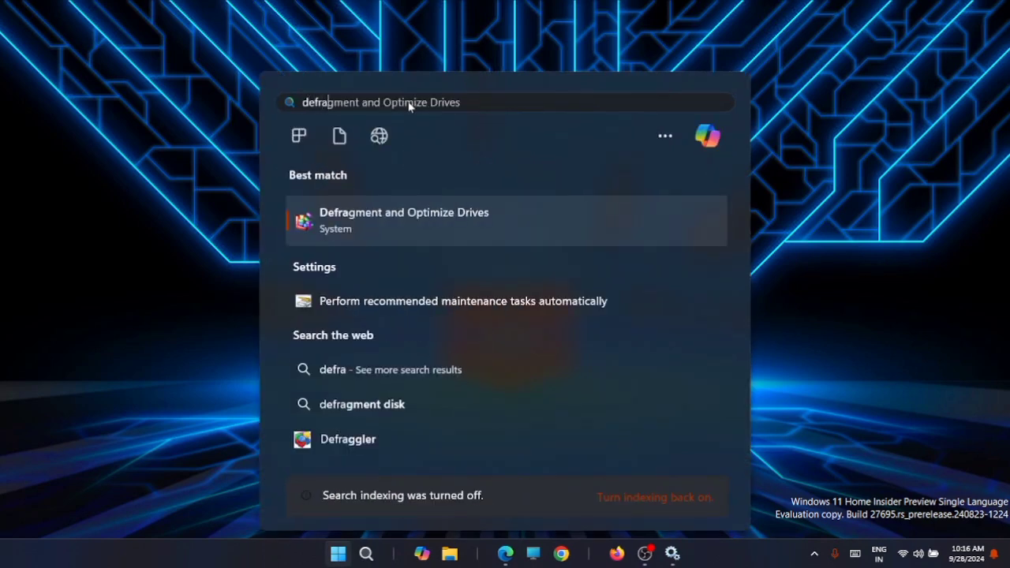
{"action": "right_click", "coordinate": [527, 227]}
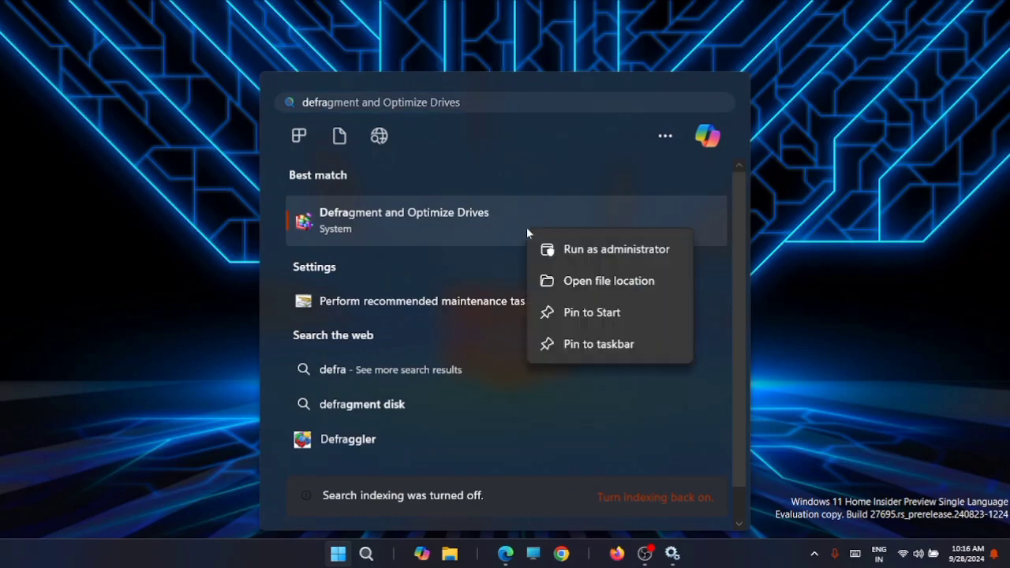
{"action": "left_click", "coordinate": [584, 249]}
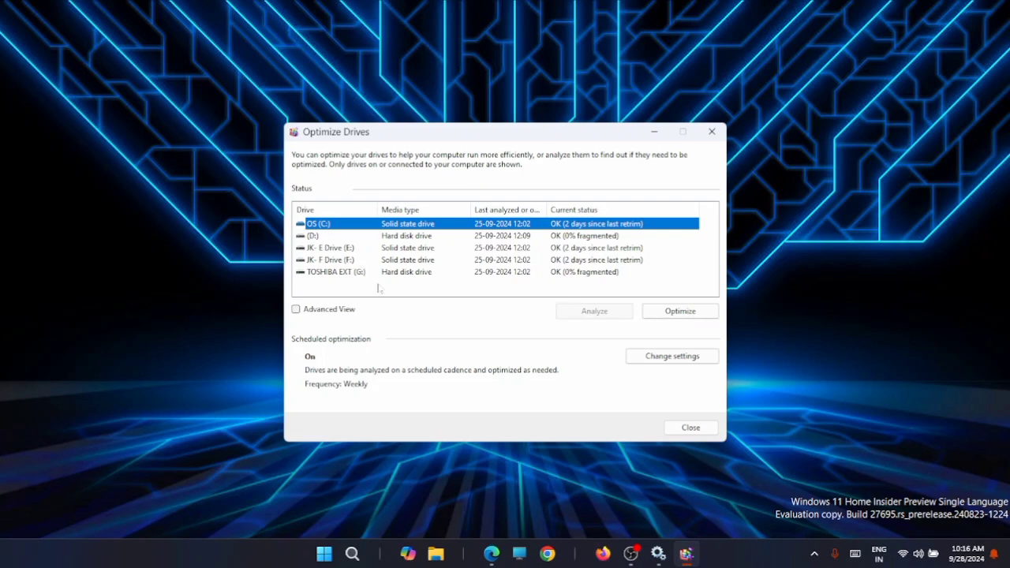
{"action": "left_click", "coordinate": [711, 133]}
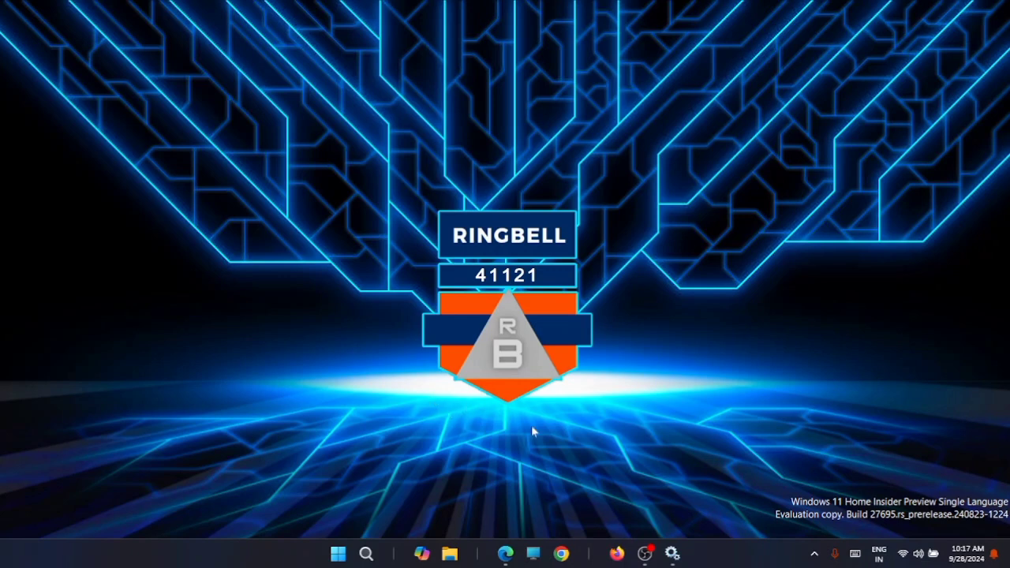
- Open the sign-in options in the Accounts settings
{"action": "left_click", "coordinate": [338, 555]}
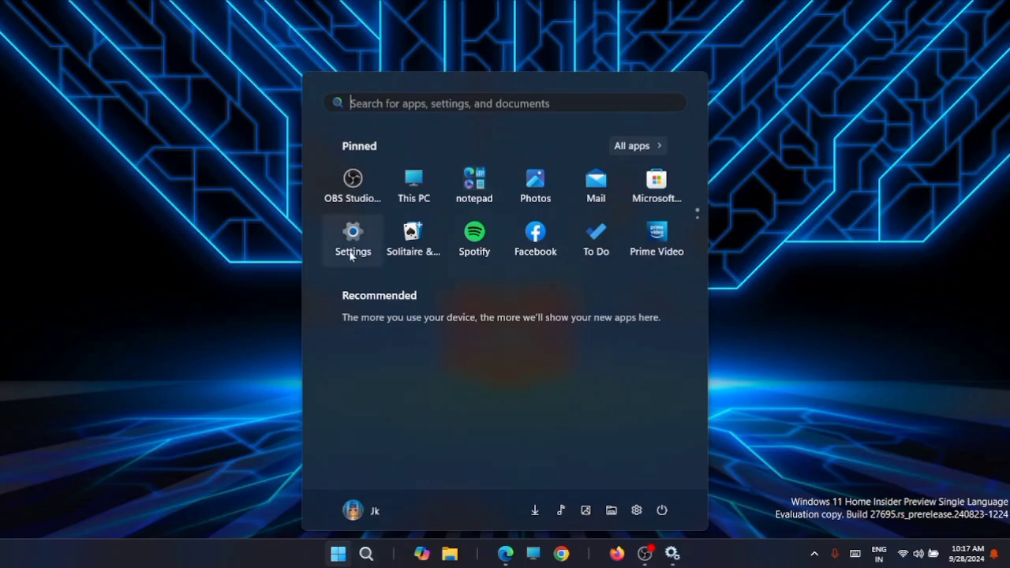
{"action": "left_click", "coordinate": [352, 237]}
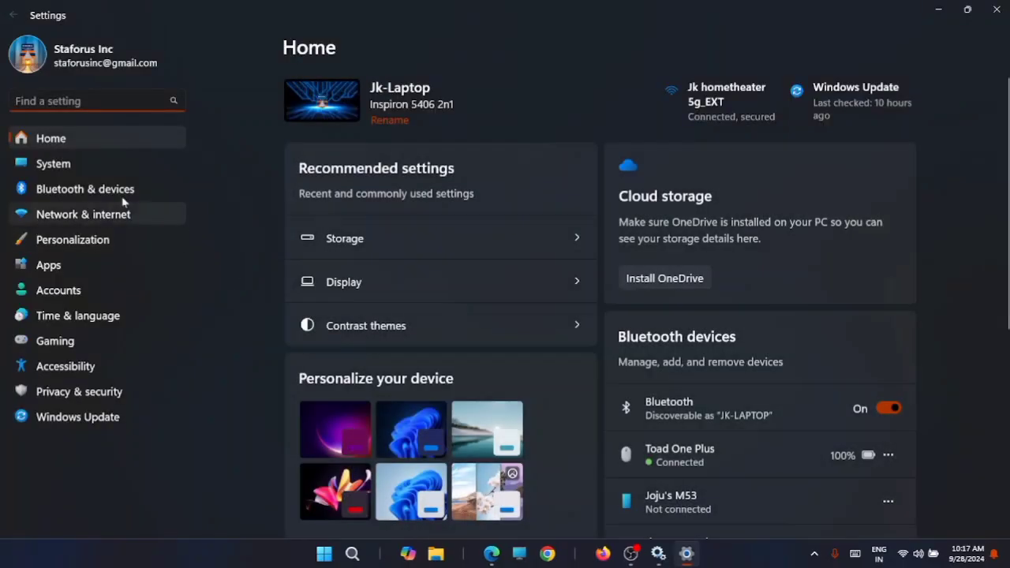
{"action": "left_click", "coordinate": [76, 291]}
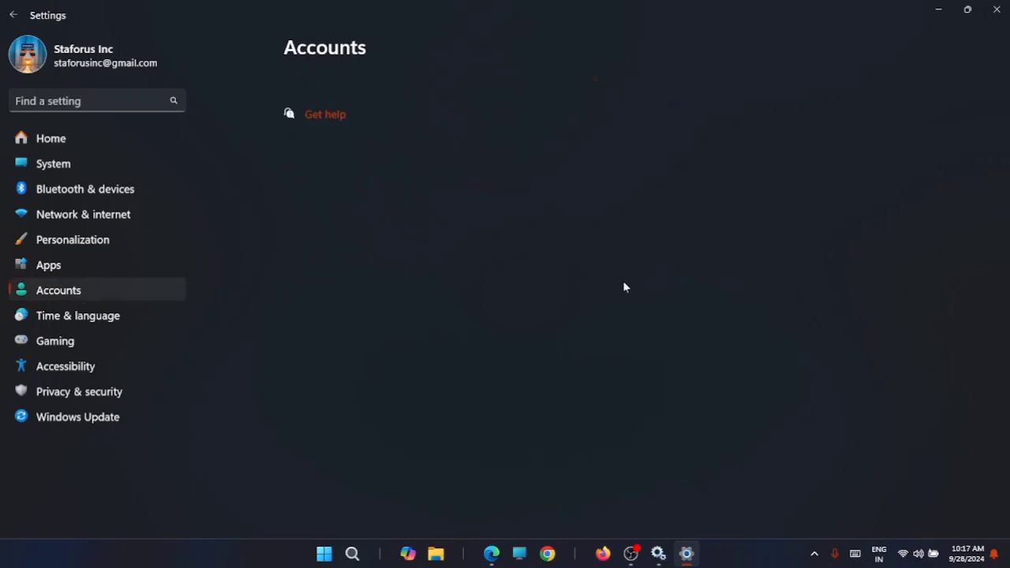
{"action": "scroll", "coordinate": [680, 218], "scroll_direction": "down", "scroll_amount": 5}
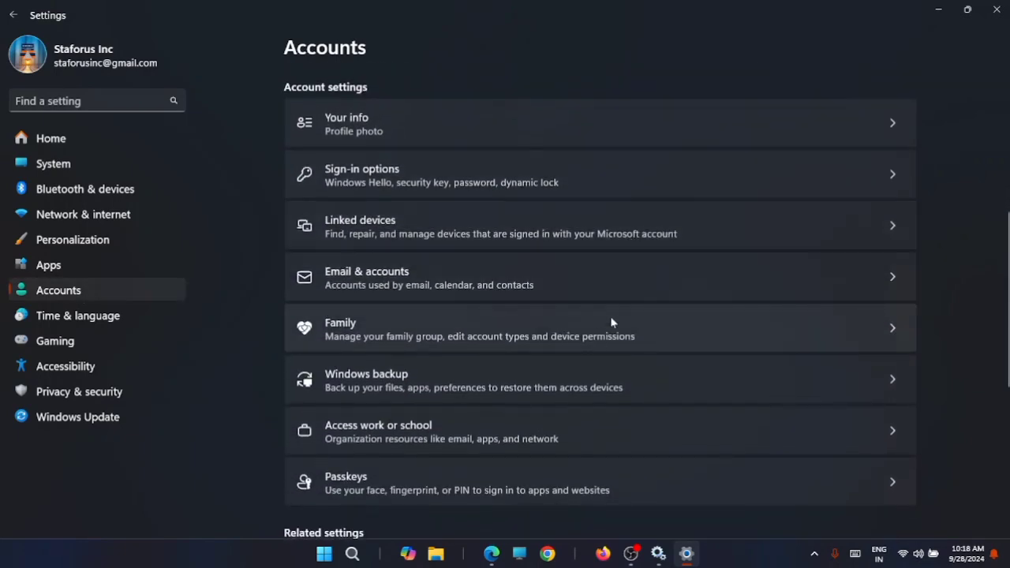
{"action": "left_click", "coordinate": [665, 168]}
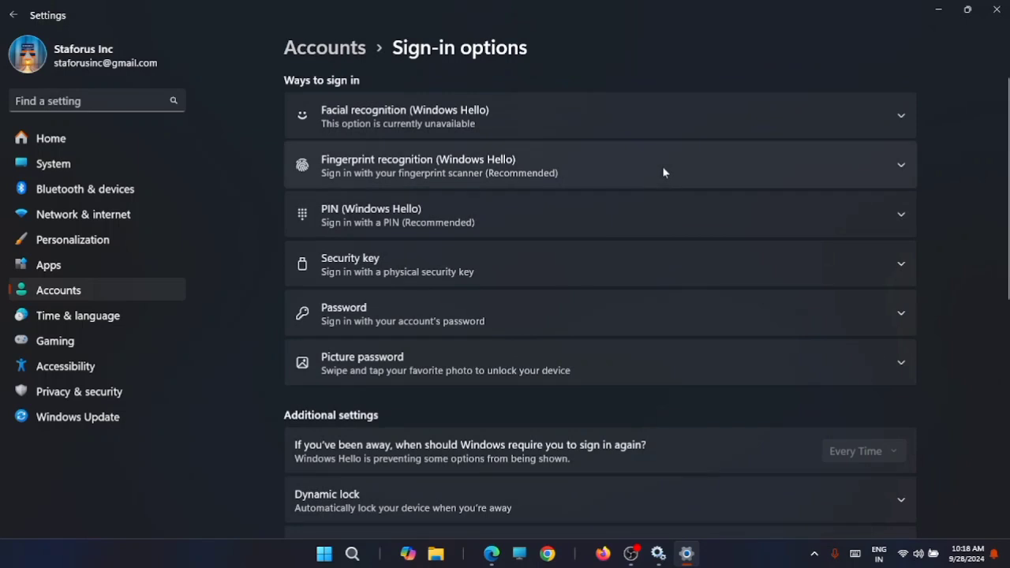
- Turn off automatically saving restartable apps and restarting them when signing back in, and close Settings
{"action": "scroll", "coordinate": [659, 170], "scroll_direction": "down", "scroll_amount": 3}
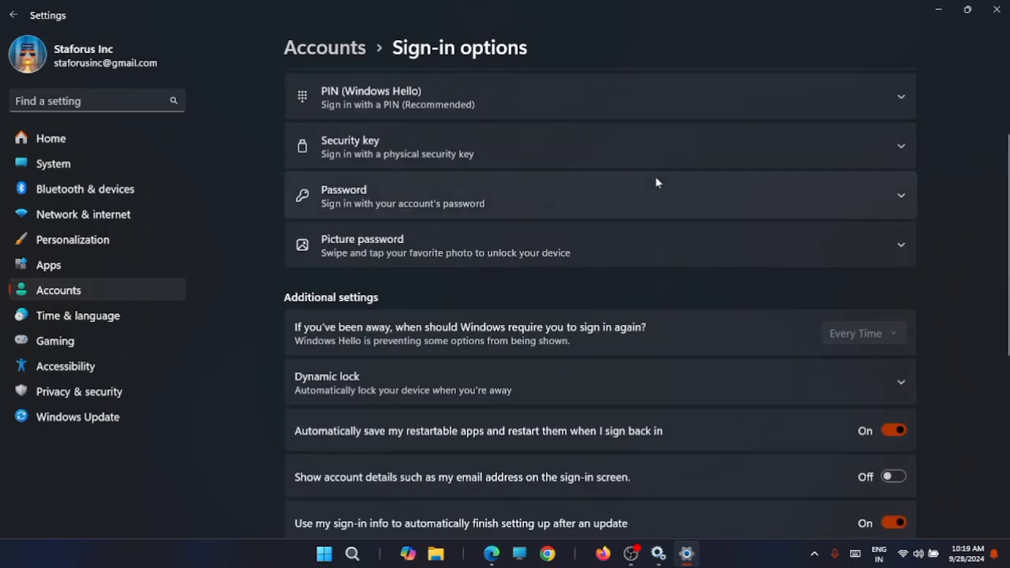
{"action": "scroll", "coordinate": [655, 182], "scroll_direction": "down", "scroll_amount": 3}
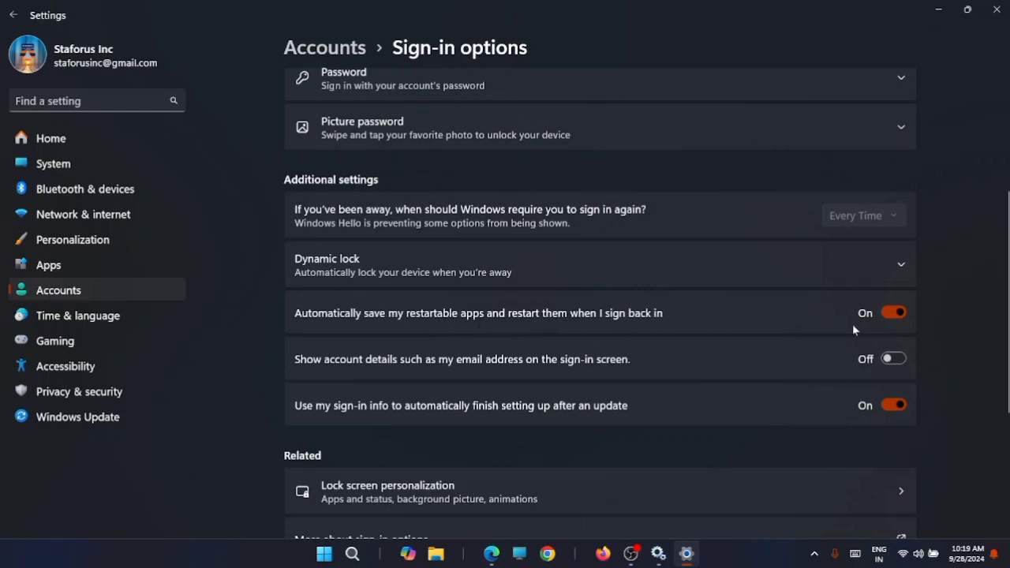
{"action": "left_click", "coordinate": [894, 317]}
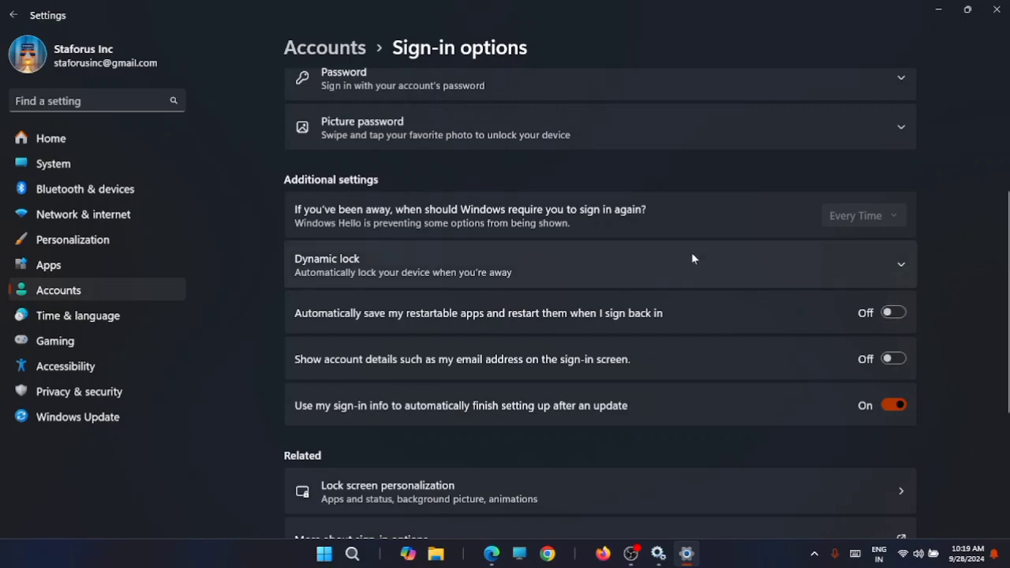
{"action": "left_click", "coordinate": [998, 9]}
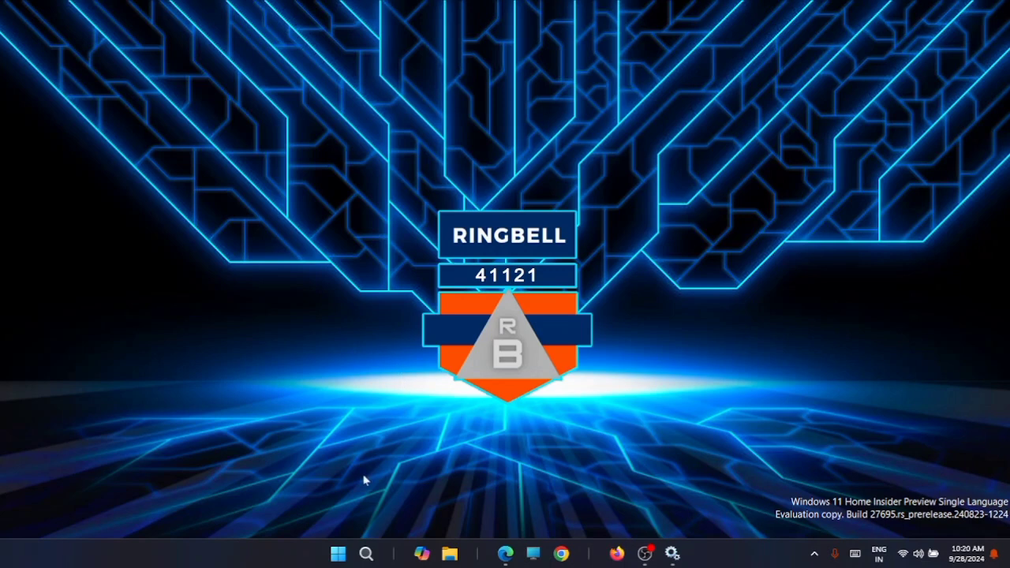
- Open the installed apps list and show the advanced options for Spotify Music
{"action": "right_click", "coordinate": [337, 554]}
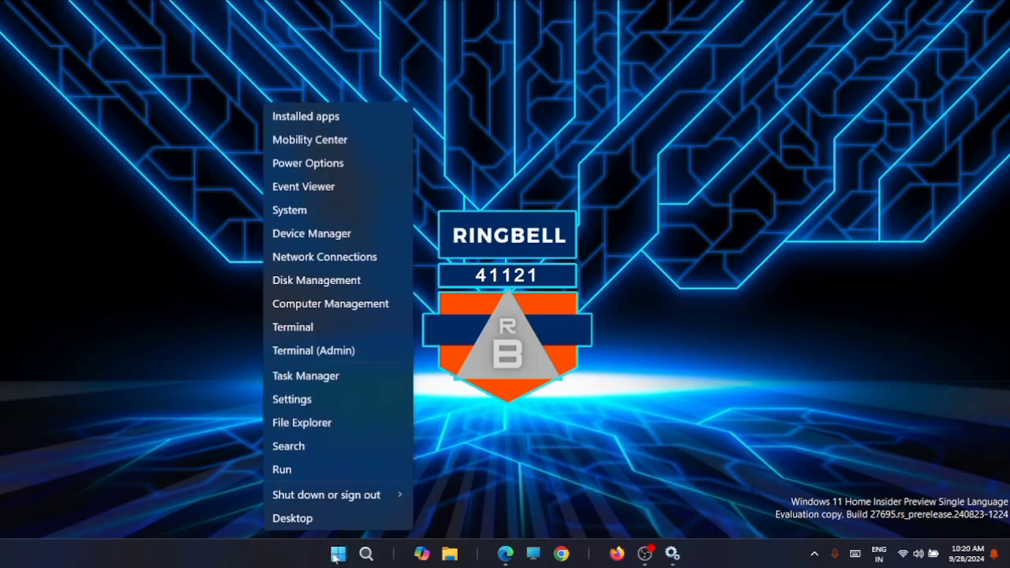
{"action": "left_click", "coordinate": [334, 123]}
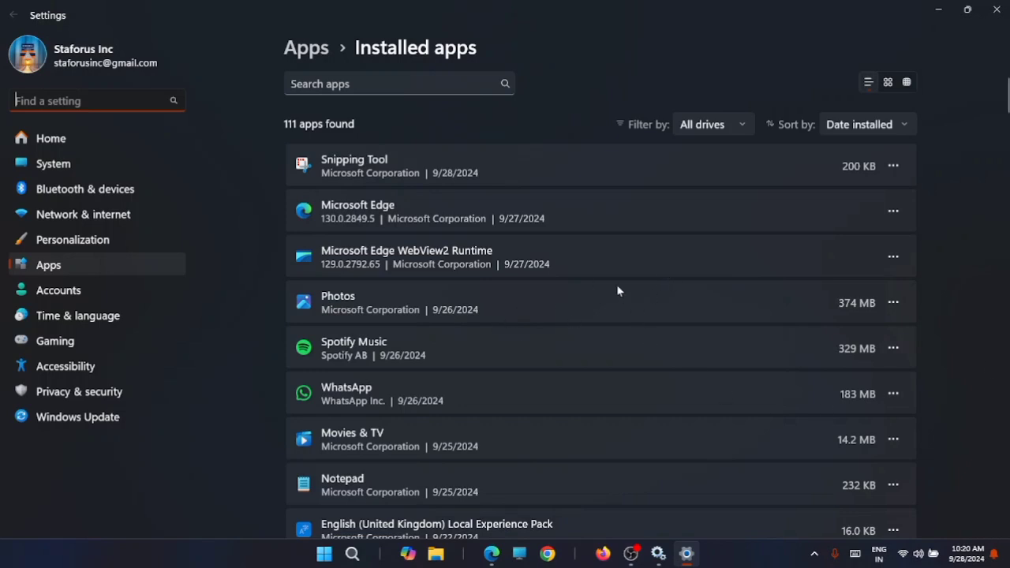
{"action": "left_click", "coordinate": [894, 348]}
{"action": "left_click", "coordinate": [817, 379]}
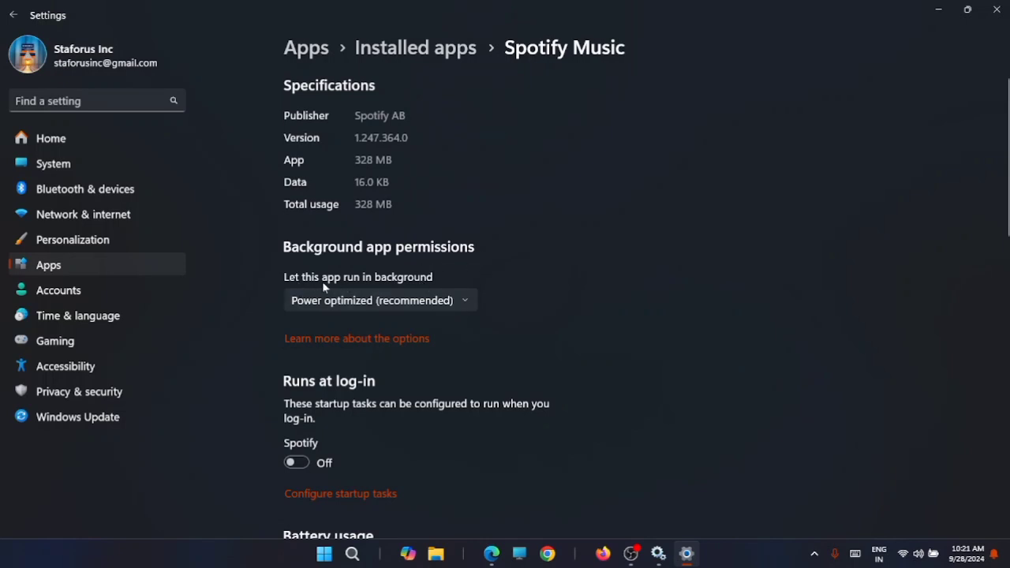
- Set Spotify Music's background app permission to Never and close Settings
{"action": "left_click", "coordinate": [466, 301]}
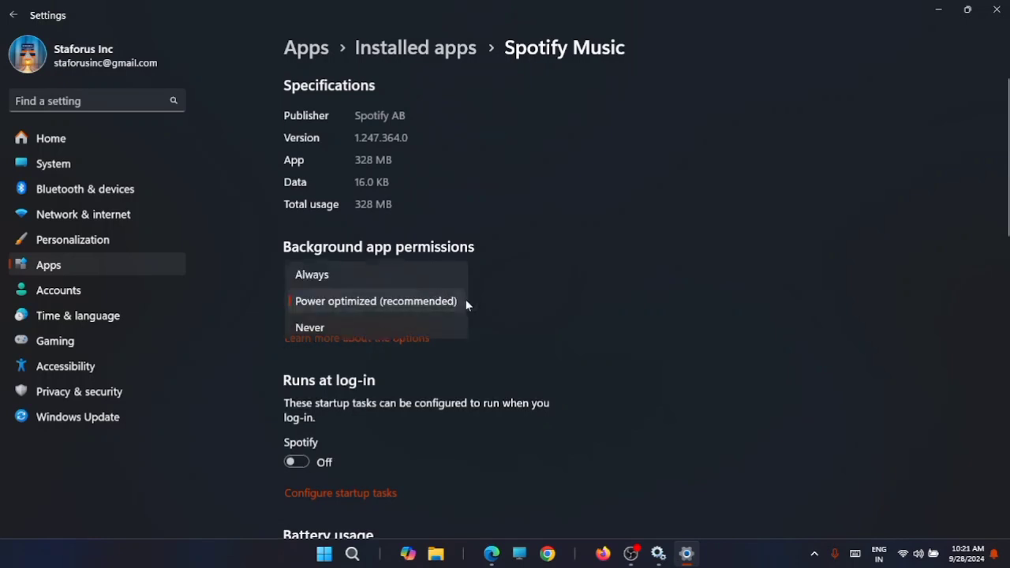
{"action": "left_click", "coordinate": [338, 328]}
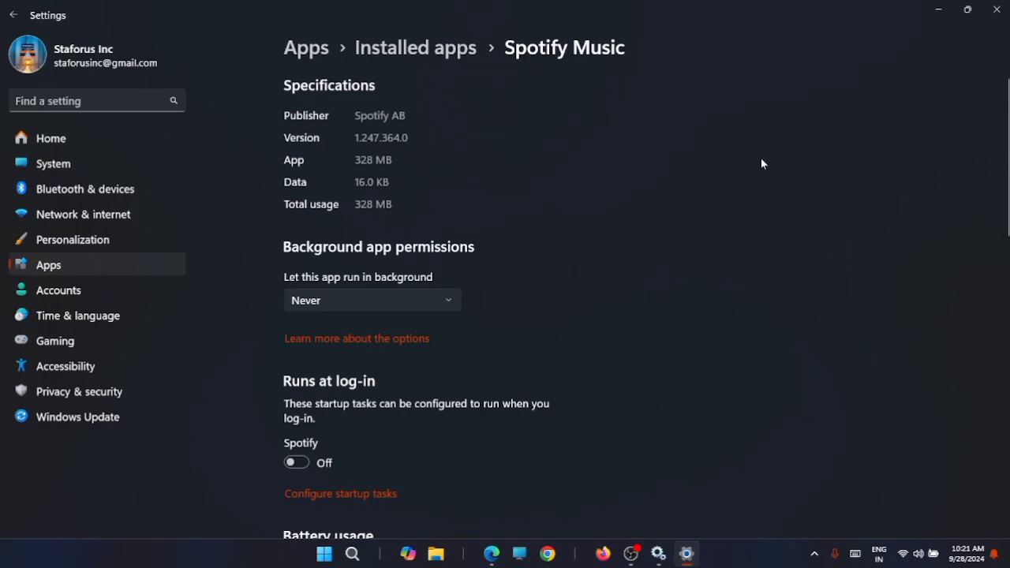
{"action": "left_click", "coordinate": [997, 9]}
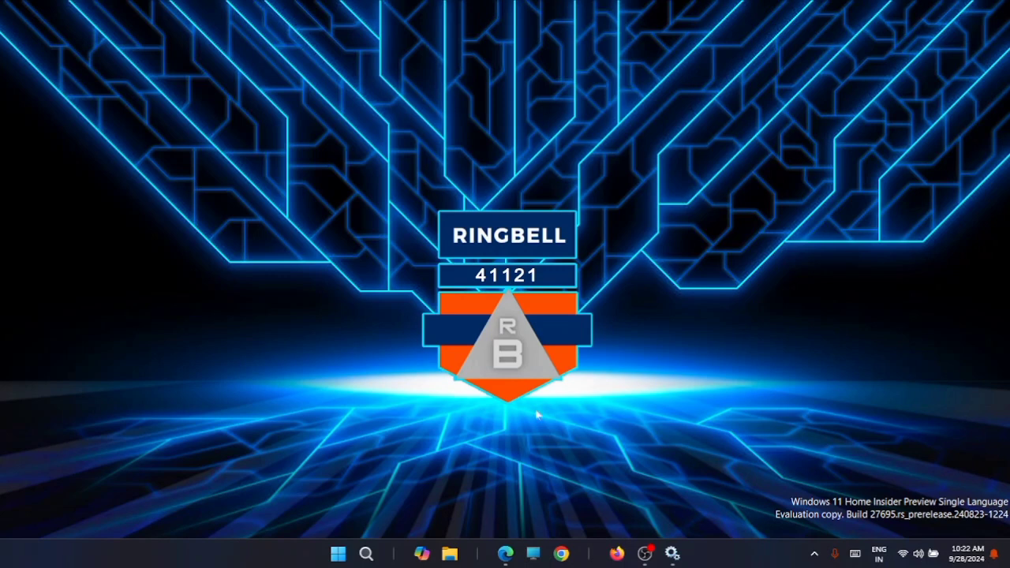
- Search Windows for "ad" and open the advanced system settings
{"action": "left_click", "coordinate": [338, 553]}
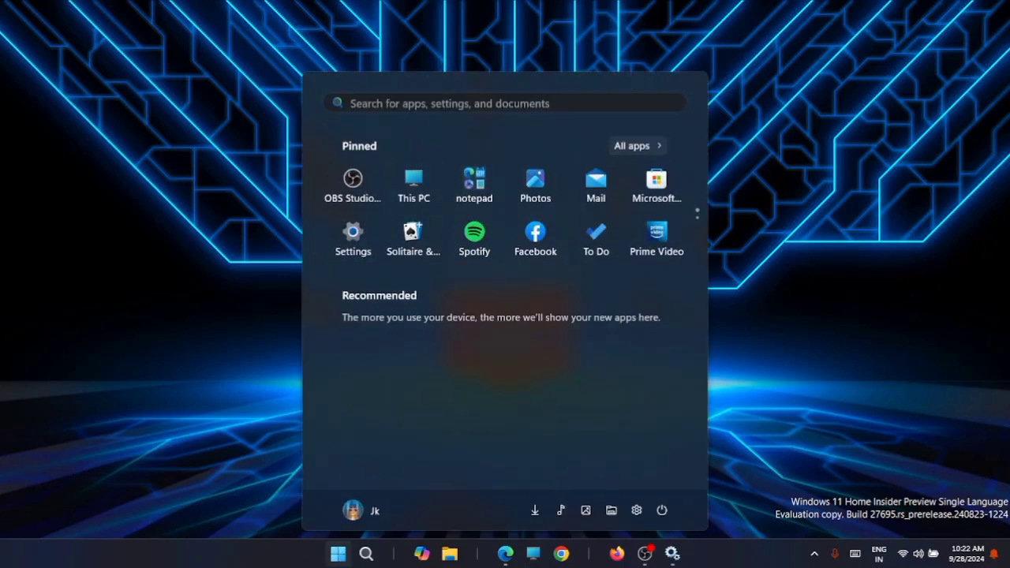
{"action": "left_click", "coordinate": [430, 111]}
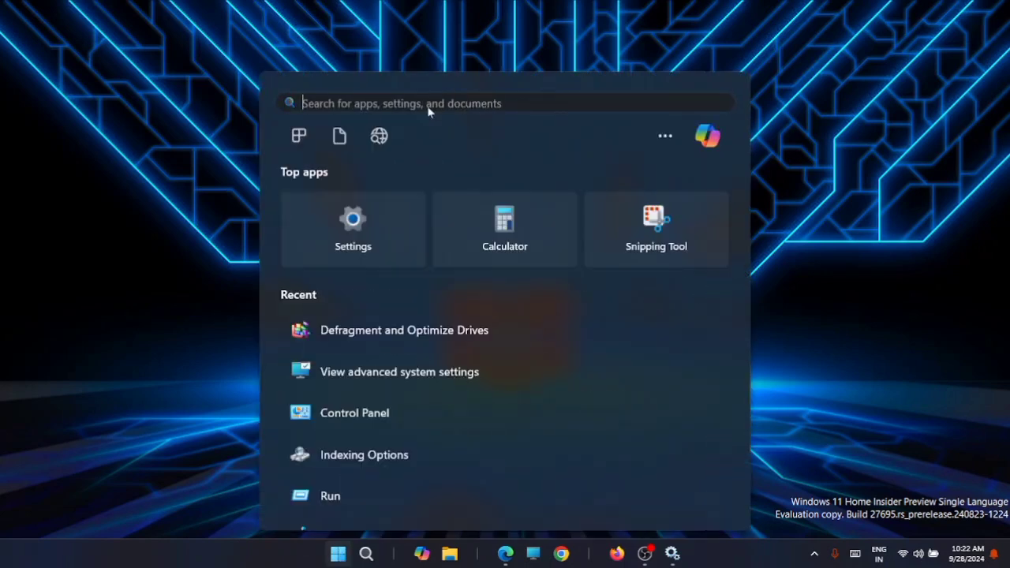
{"action": "type", "text": "ad"}
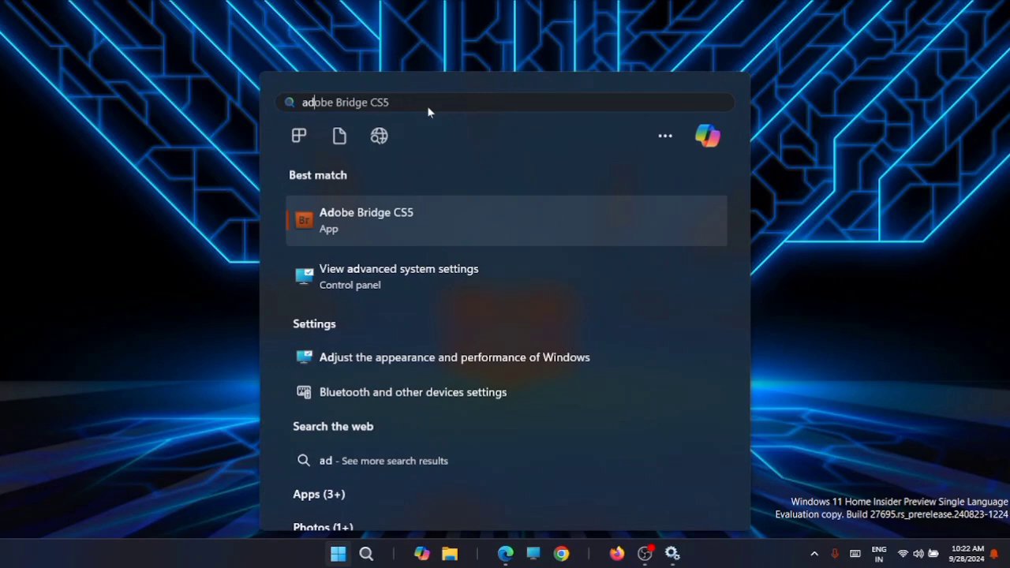
{"action": "left_click", "coordinate": [433, 272]}
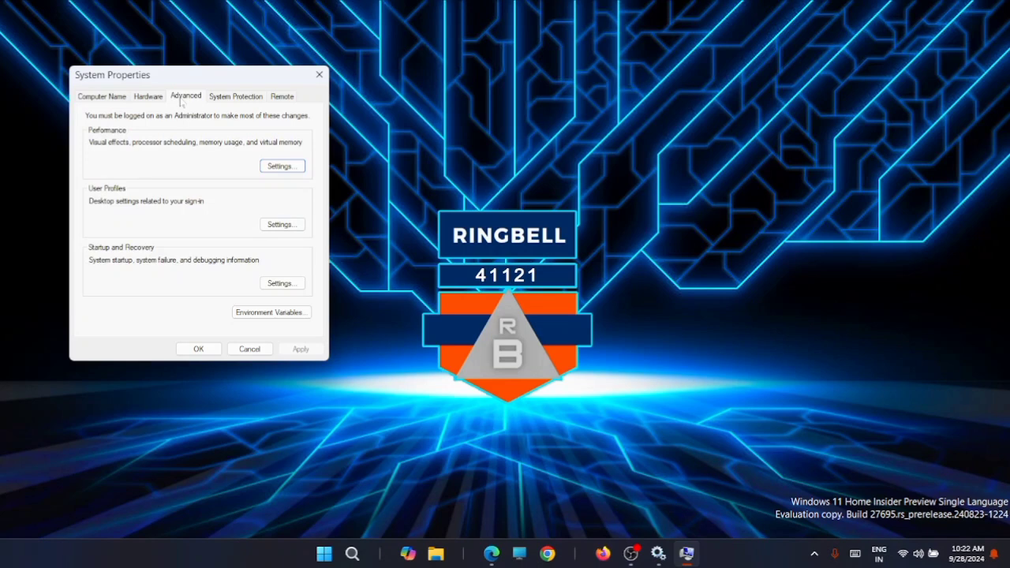
- In the Startup and Recovery settings, disable the time to display the list of operating systems and confirm
{"action": "left_click", "coordinate": [282, 284]}
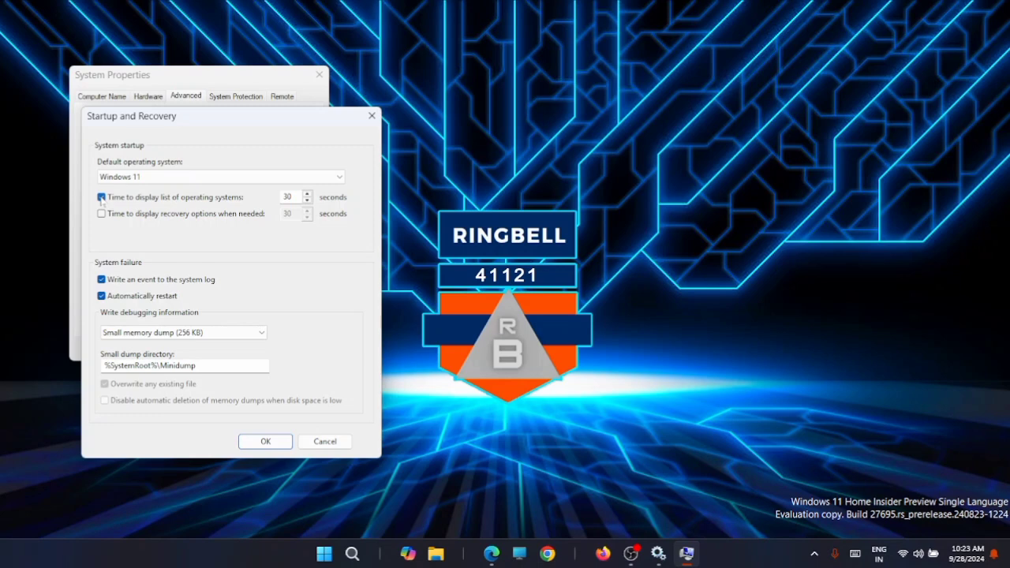
{"action": "left_click", "coordinate": [101, 198]}
{"action": "left_click", "coordinate": [278, 442]}
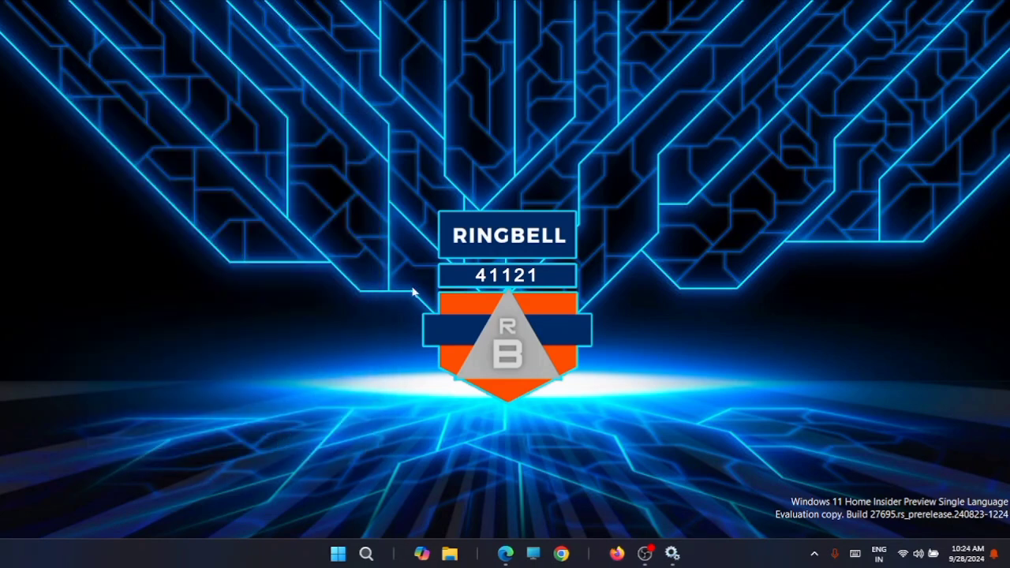